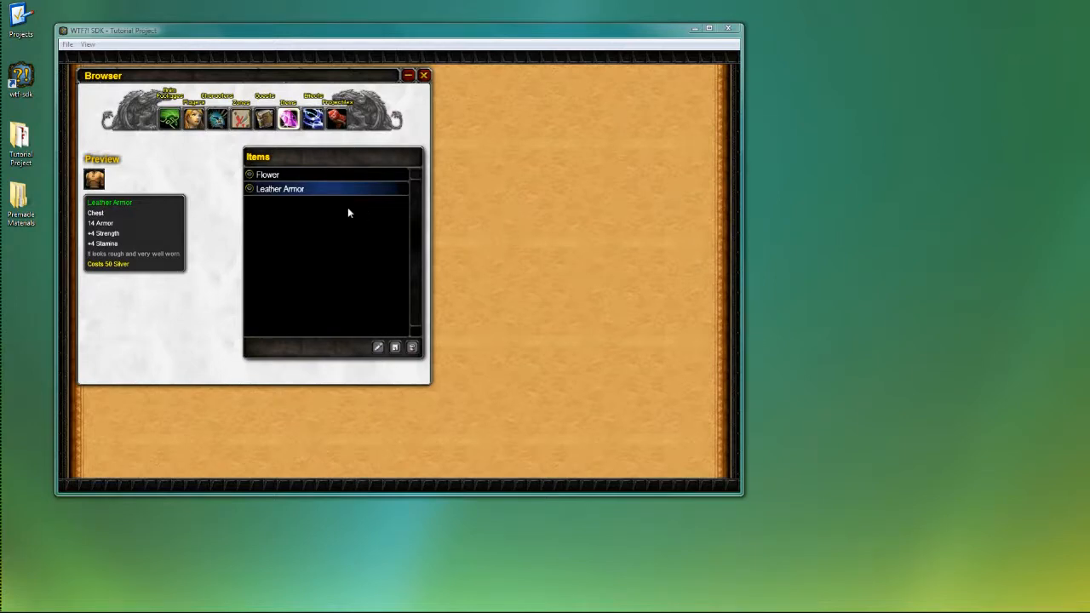
# Start a new animation package in the project's Animation Packages list.
pyautogui.click(170, 121)
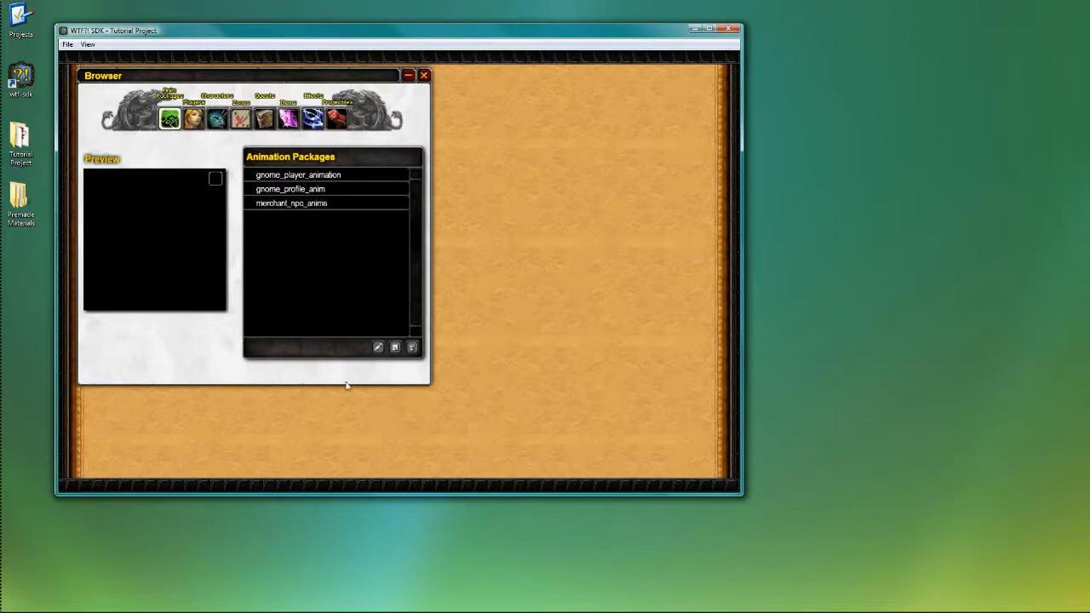
pyautogui.click(394, 352)
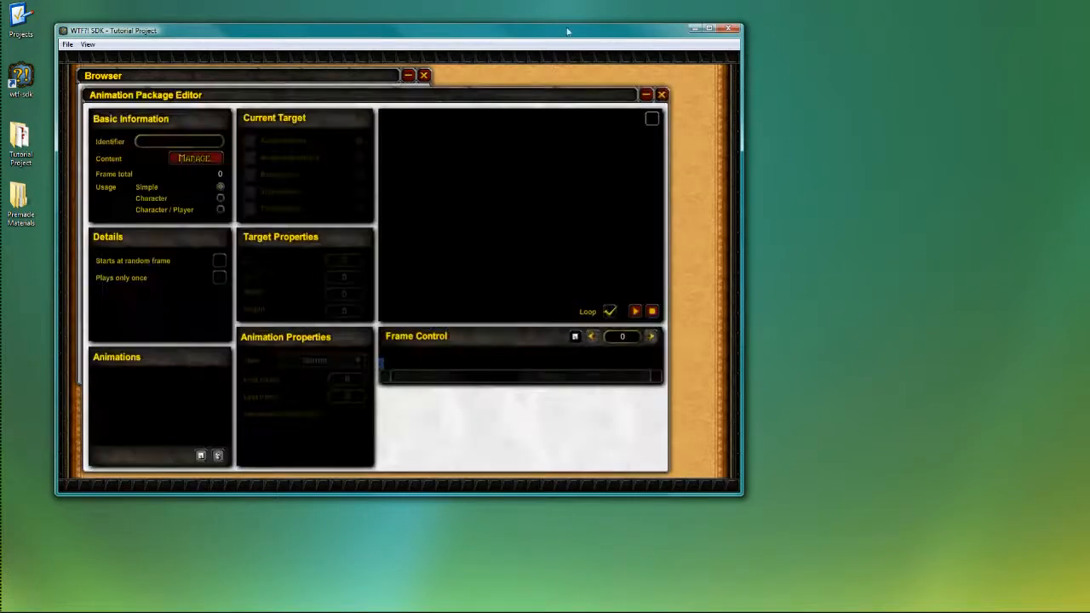
pyautogui.moveTo(340, 89); pyautogui.dragTo(359, 80)
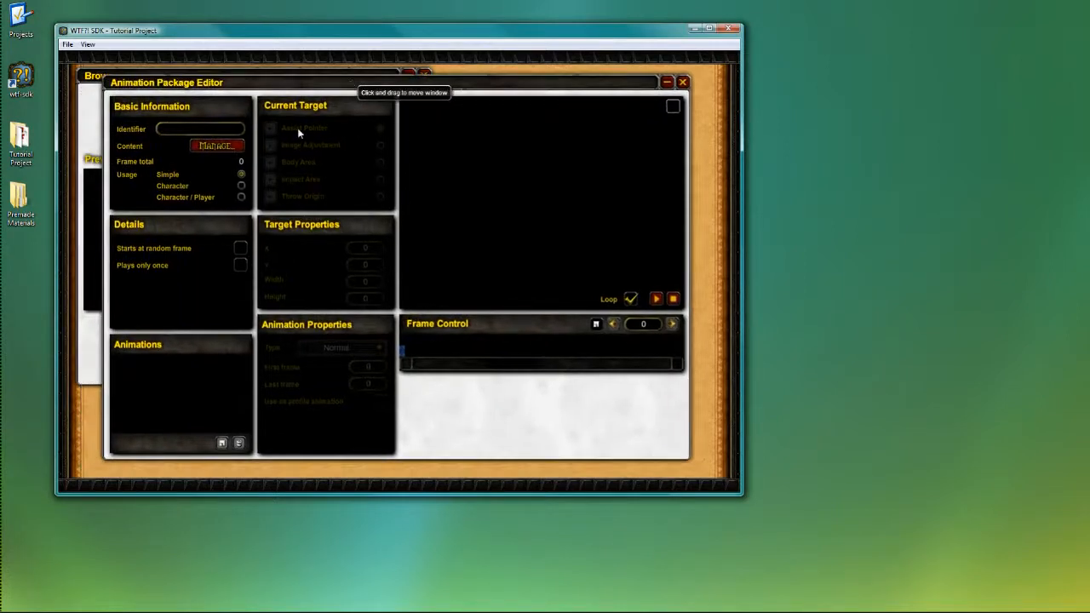
# Copy the effects folder from Premade Materials into the Tutorial Project's rsc/img folder, then close the Premade Materials window.
pyautogui.doubleClick(14, 198)
pyautogui.doubleClick(20, 145)
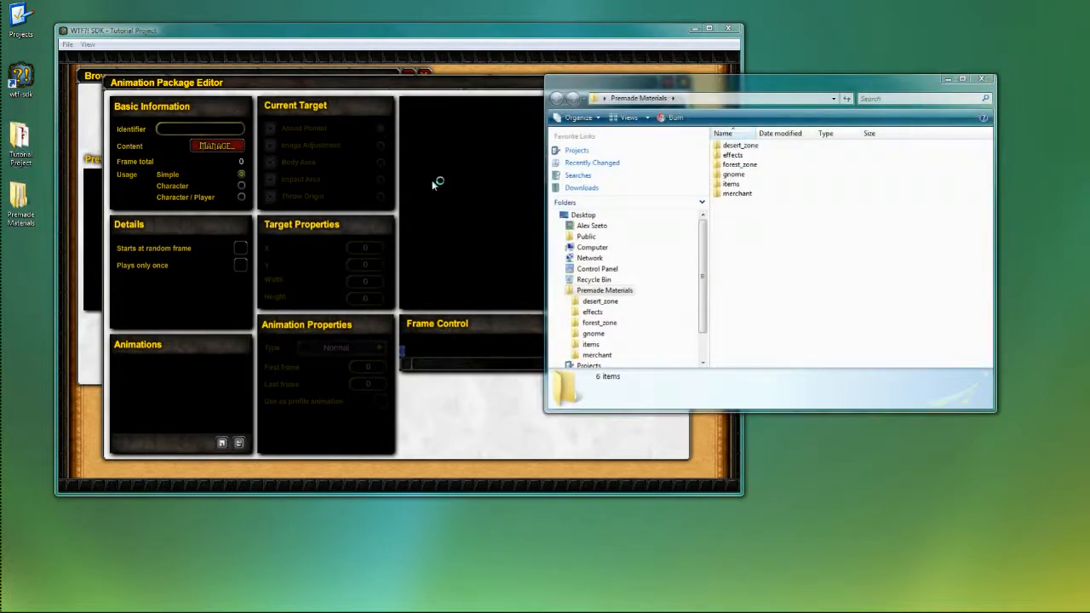
pyautogui.doubleClick(241, 153)
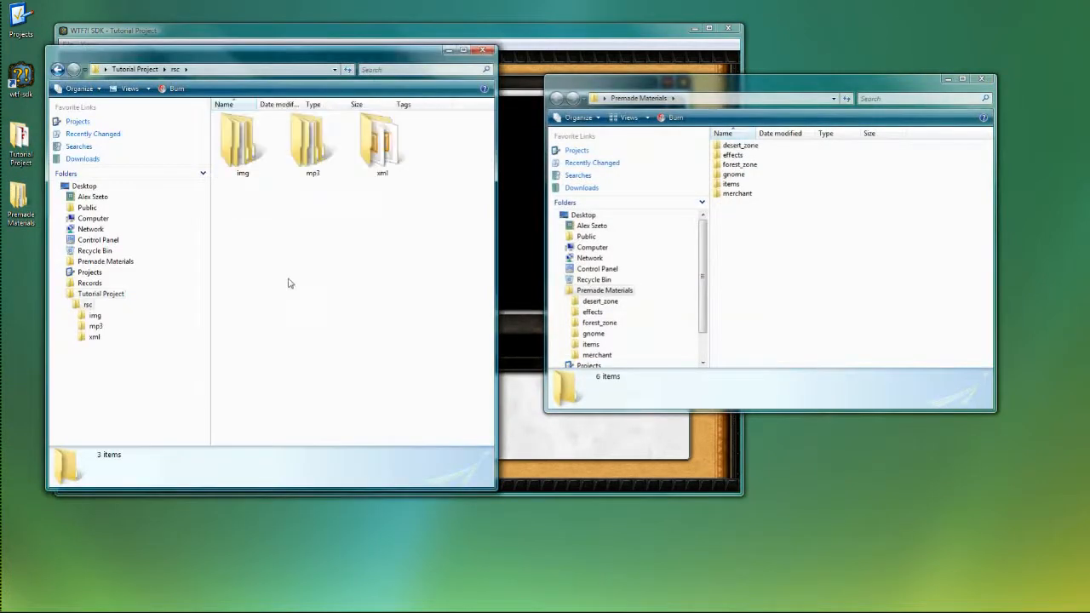
pyautogui.doubleClick(243, 149)
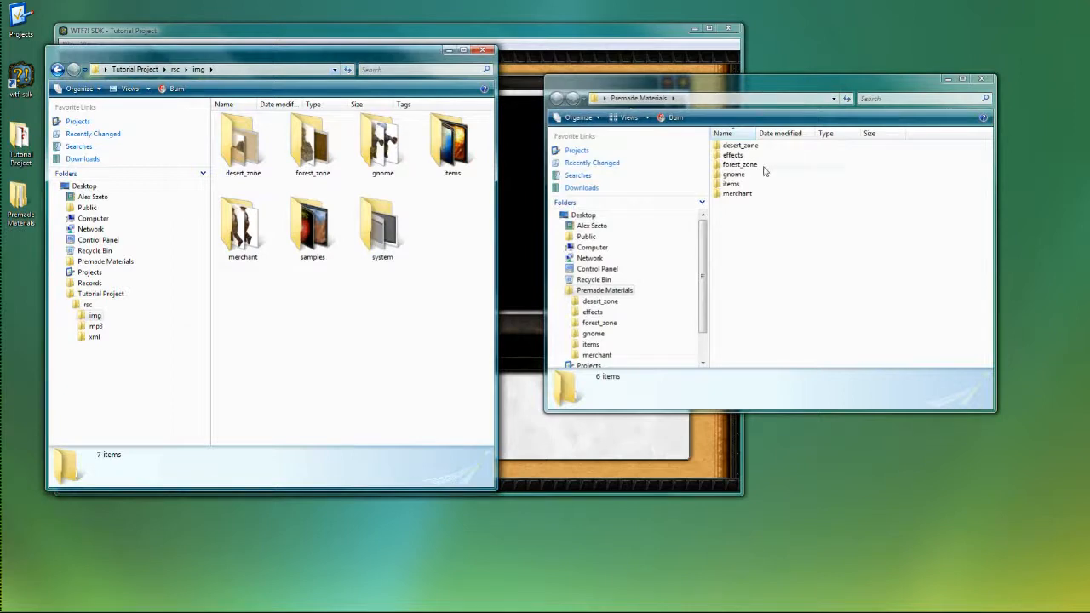
pyautogui.rightClick(739, 156)
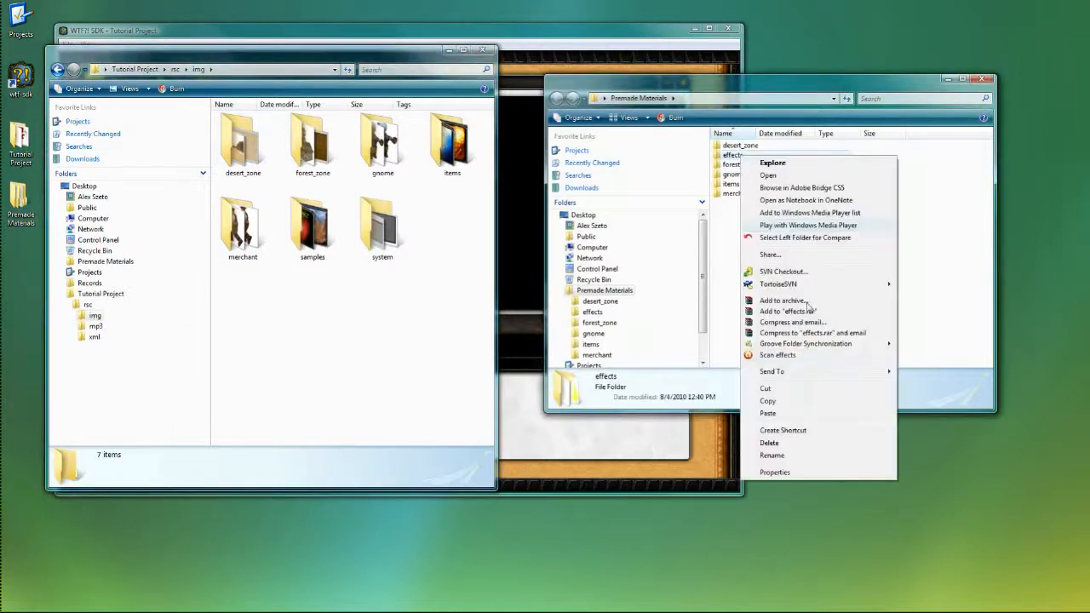
pyautogui.click(828, 401)
pyautogui.rightClick(320, 298)
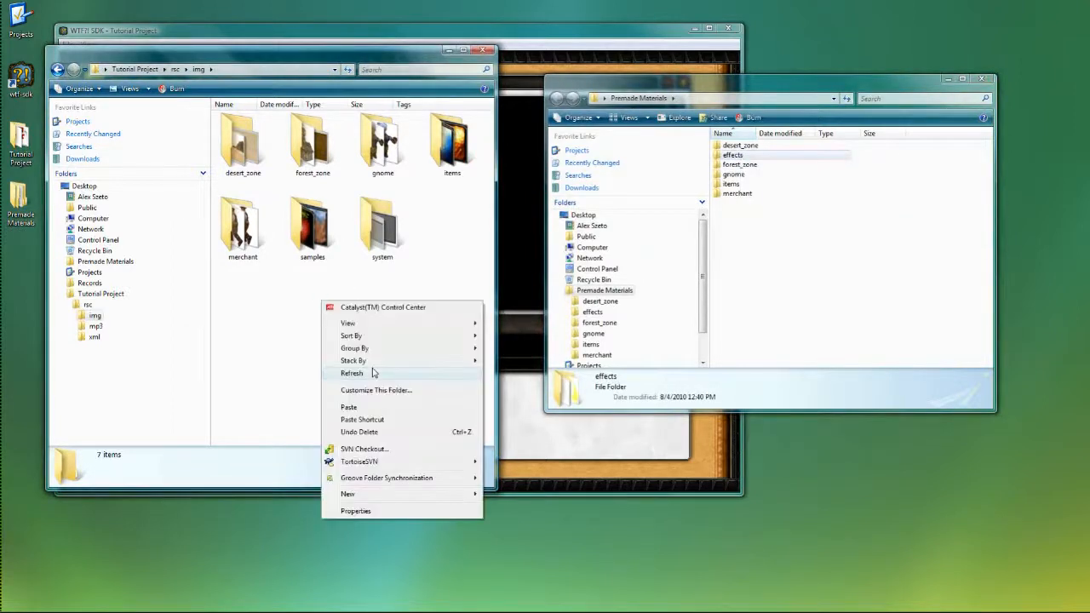
pyautogui.click(384, 405)
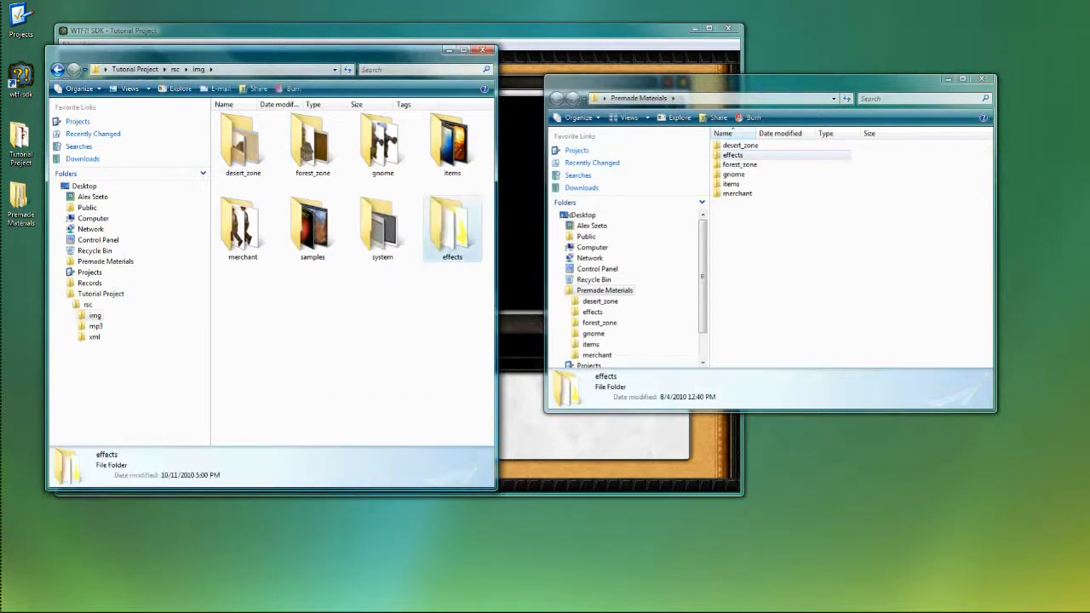
pyautogui.click(982, 78)
# Return to the Animation Package Editor and set the new package's identifier to spark_seed.
pyautogui.click(500, 35)
pyautogui.moveTo(494, 34); pyautogui.dragTo(615, 19)
pyautogui.click(327, 117)
pyautogui.write('spark_seed')
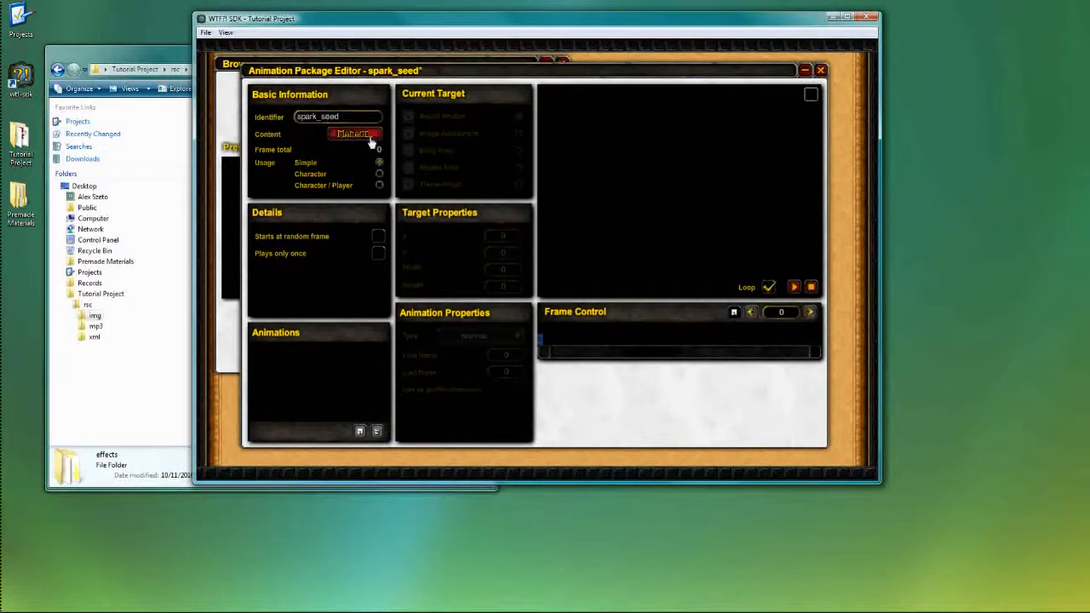
# Add holy_spark.png from the project's img/effects folder as the spark_seed package's content and import it.
pyautogui.click(353, 134)
pyautogui.click(151, 278)
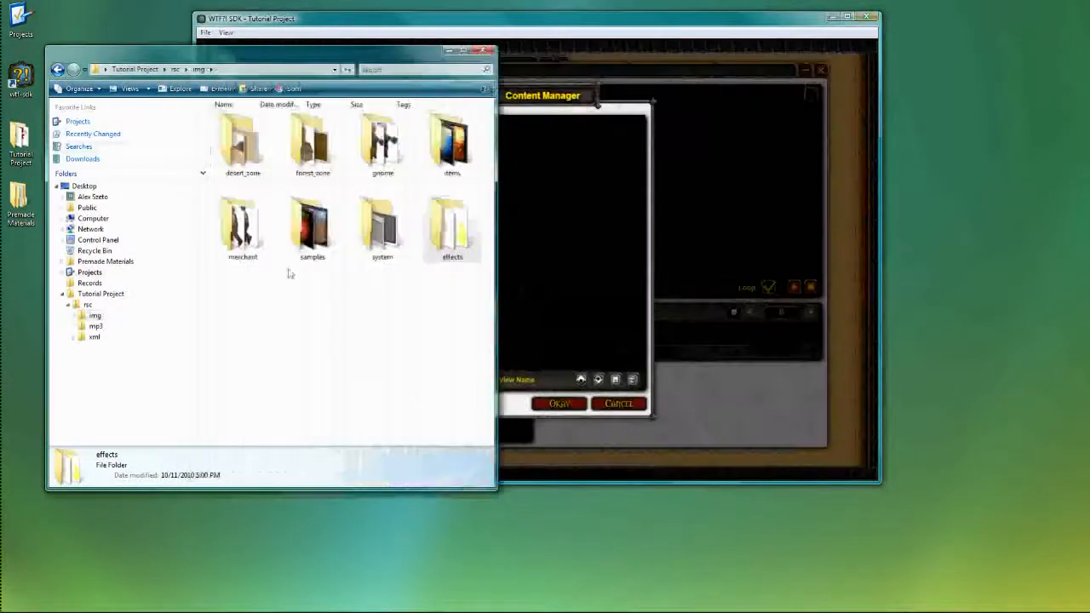
pyautogui.doubleClick(453, 226)
pyautogui.moveTo(281, 53); pyautogui.dragTo(190, 80)
pyautogui.moveTo(282, 211); pyautogui.dragTo(611, 229)
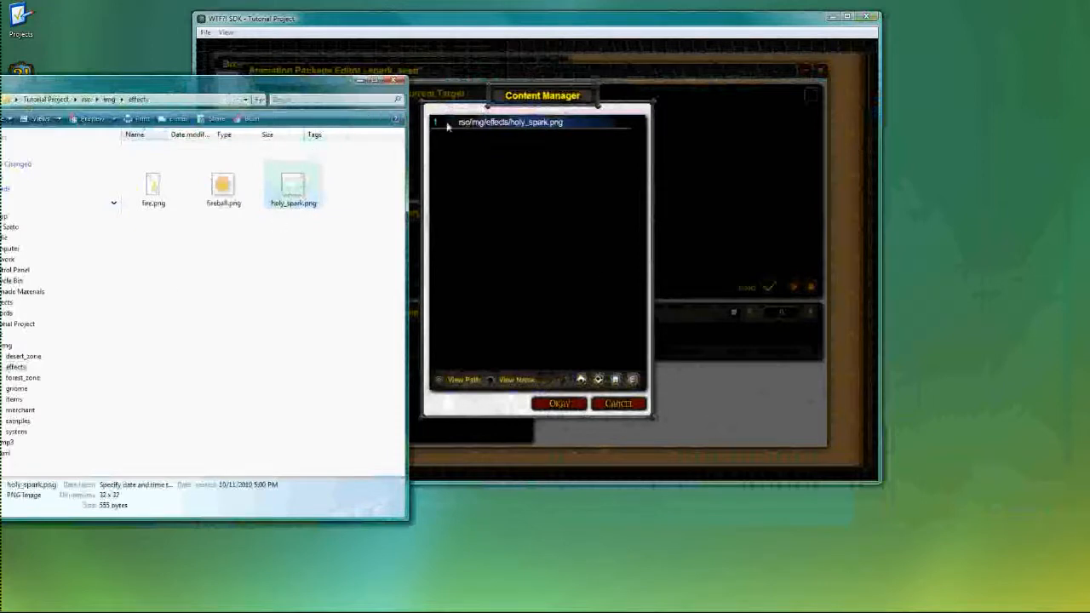
pyautogui.click(559, 403)
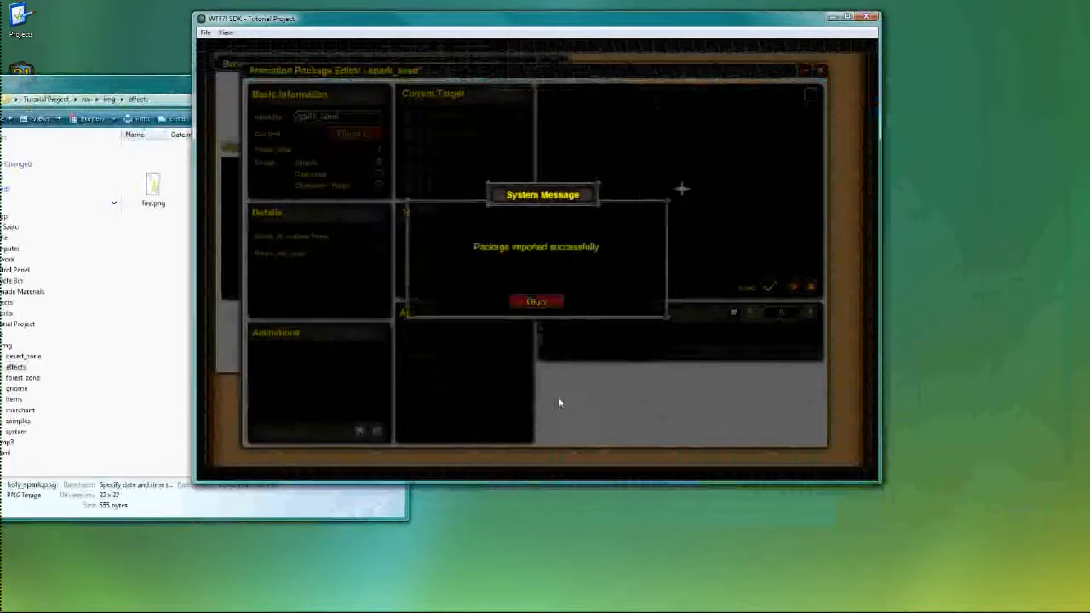
pyautogui.click(537, 303)
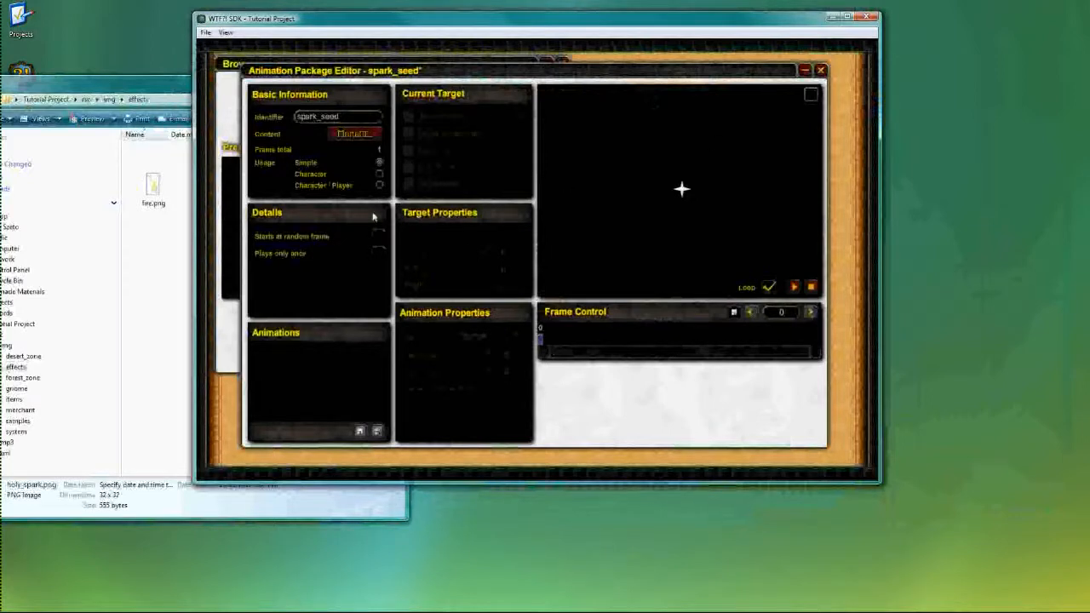
# Save the spark_seed package, then close its editor and the effects folder window.
pyautogui.hotkey('ctrl', 's')
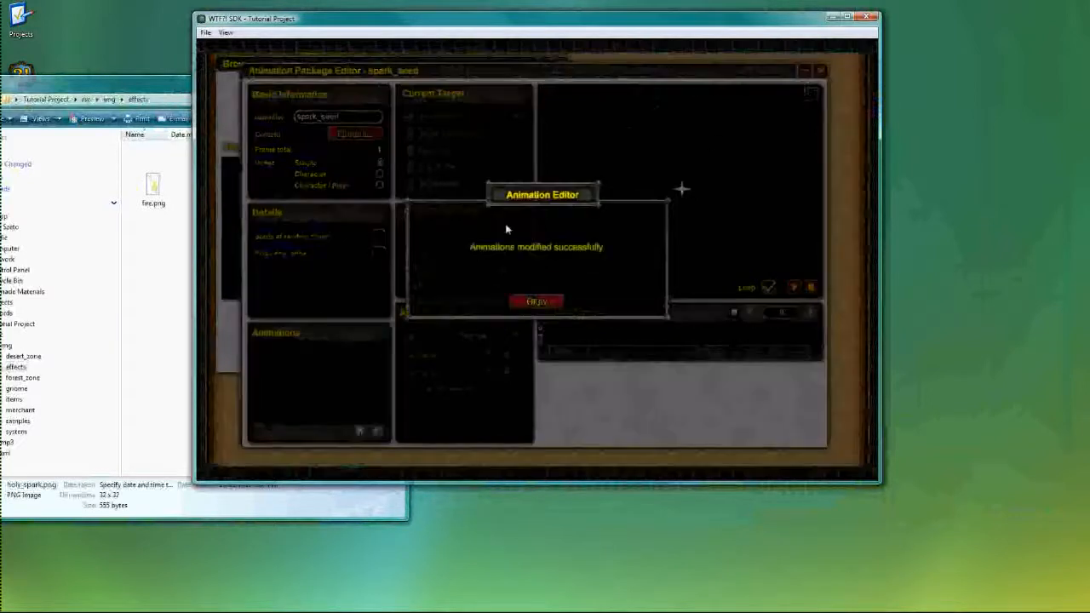
pyautogui.click(530, 302)
pyautogui.click(820, 70)
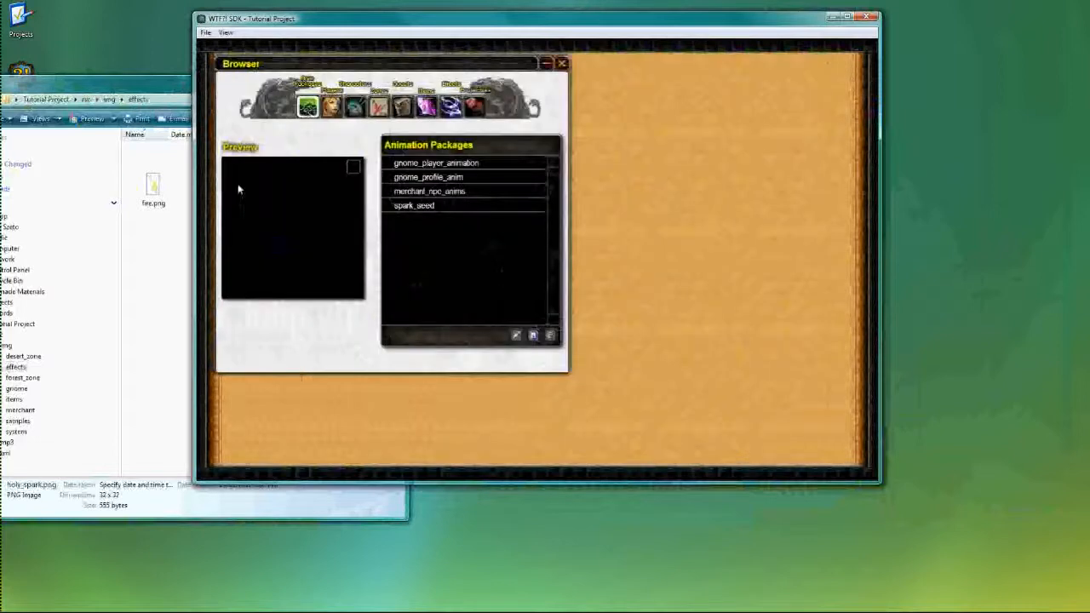
pyautogui.click(97, 94)
pyautogui.click(394, 80)
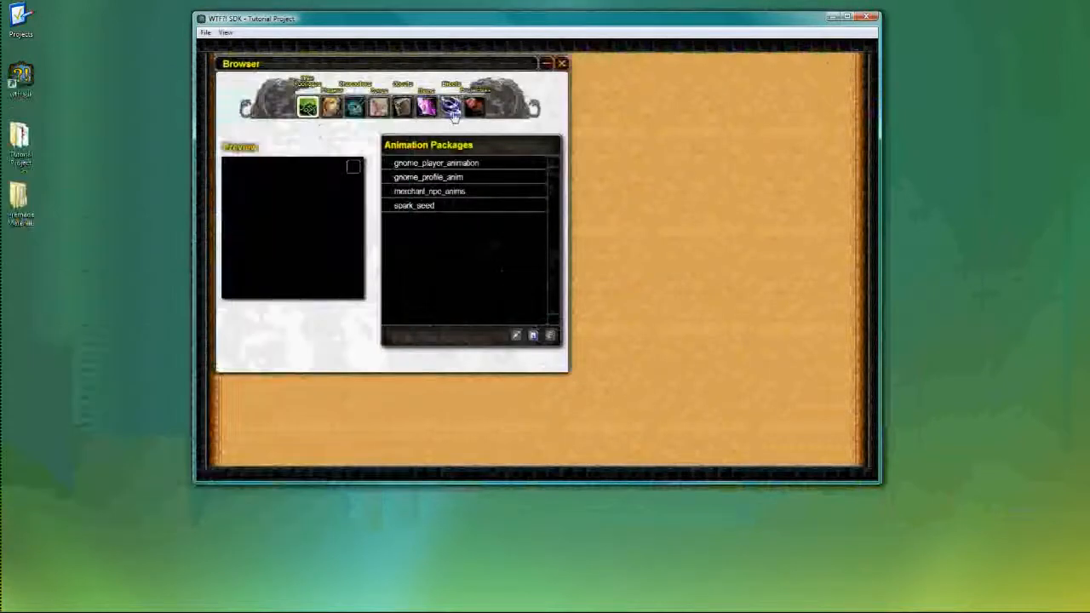
# Create a new particle effect and name it spark_effect.
pyautogui.click(450, 106)
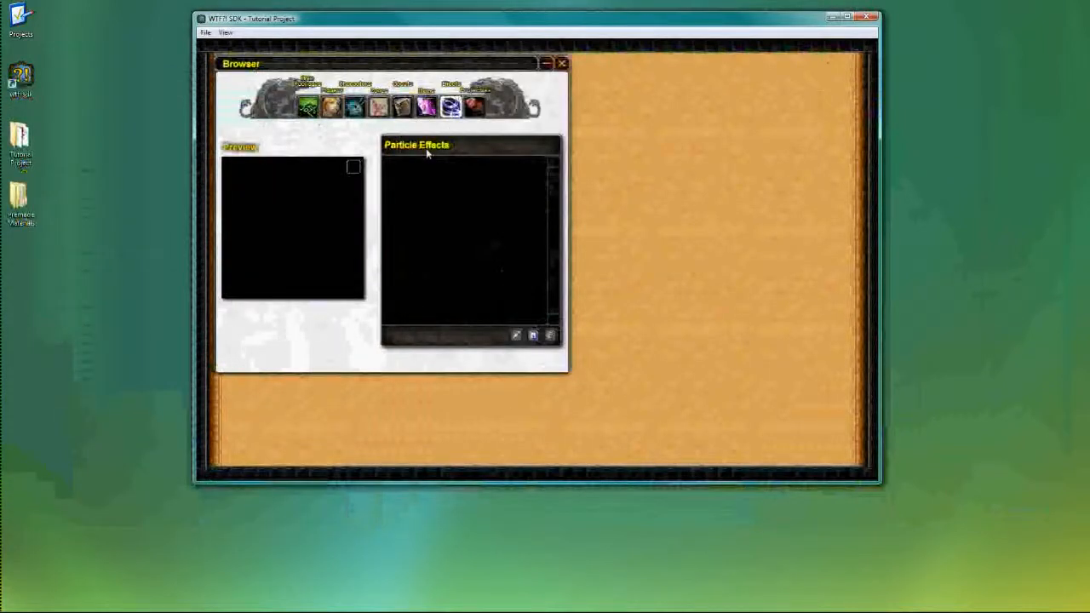
pyautogui.click(533, 337)
pyautogui.moveTo(367, 85); pyautogui.dragTo(415, 86)
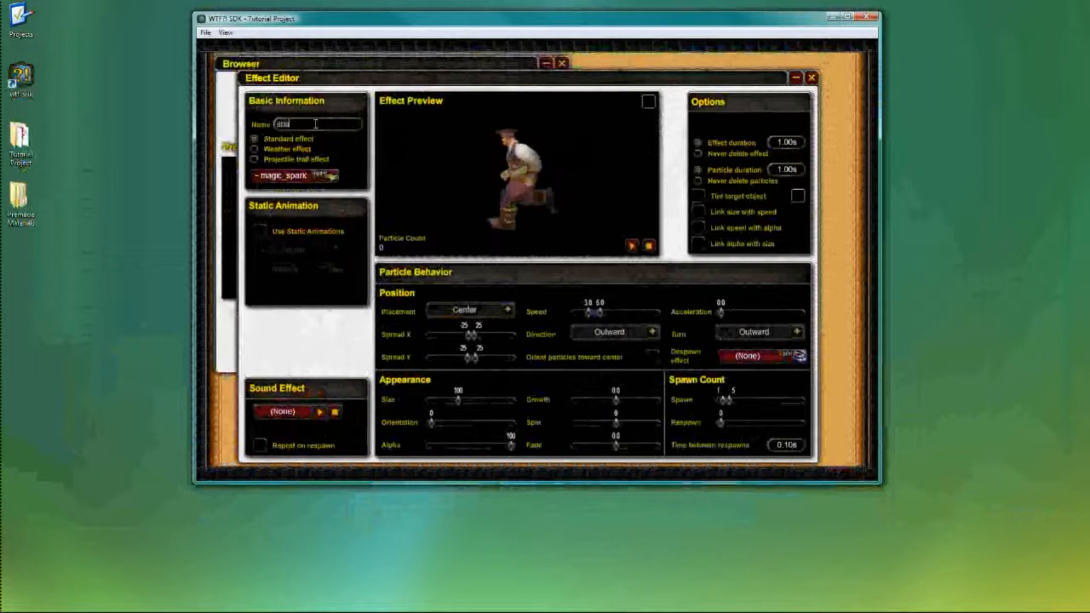
pyautogui.write('ct')
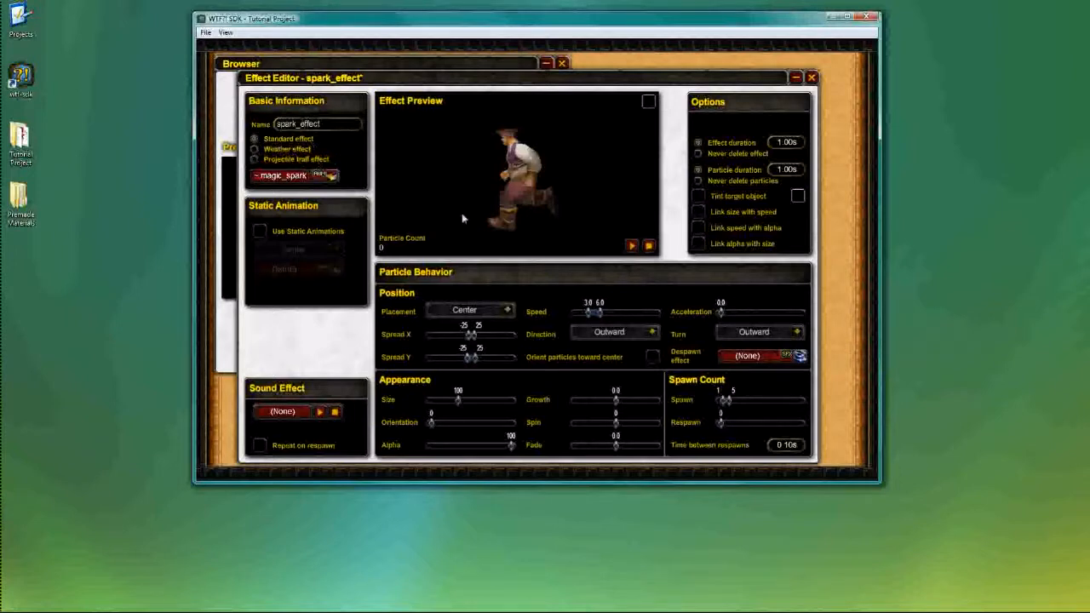
# Assign the spark_seed package as the effect's particle animation and play the effect preview several times.
pyautogui.click(294, 176)
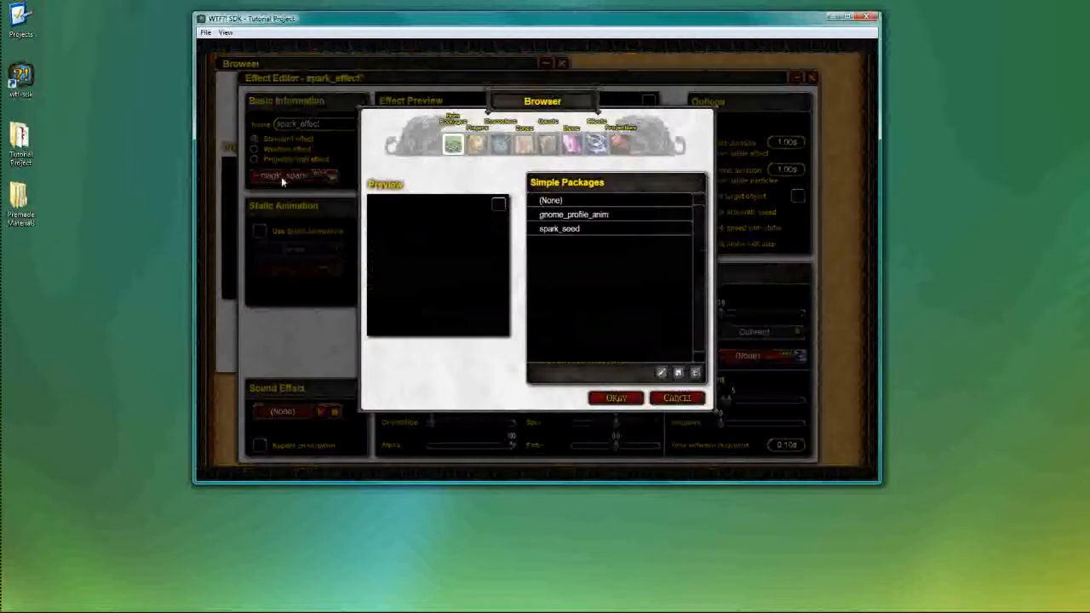
pyautogui.click(574, 232)
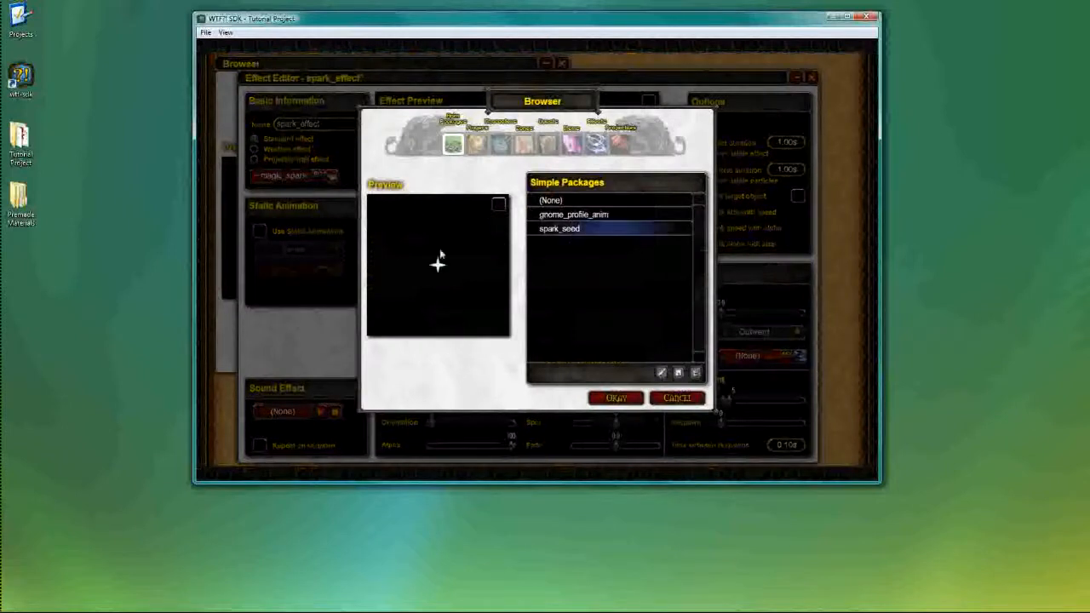
pyautogui.click(615, 398)
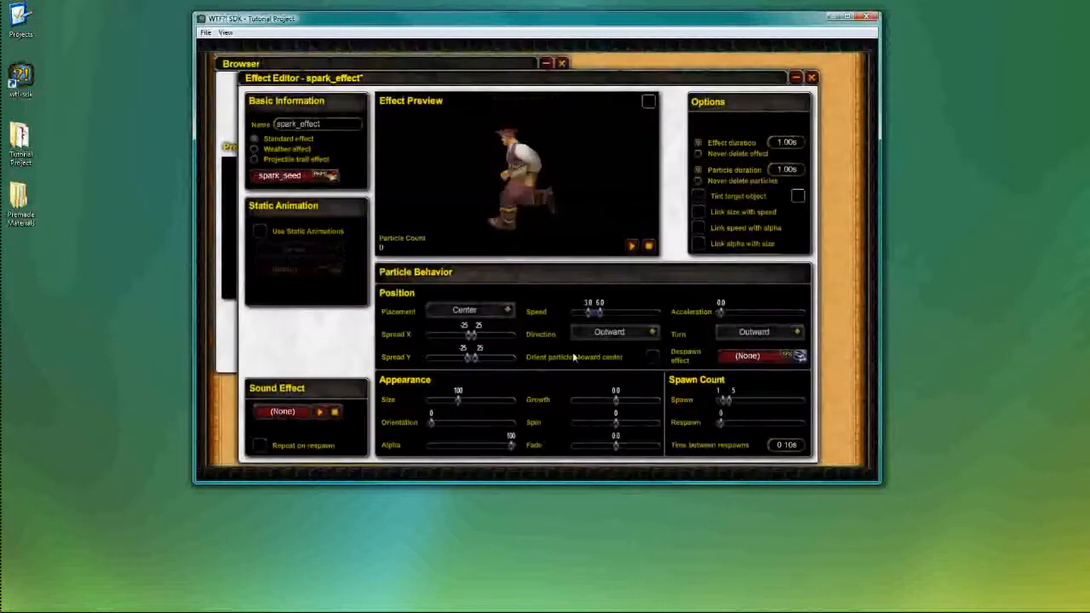
pyautogui.click(633, 246)
pyautogui.click(633, 246)
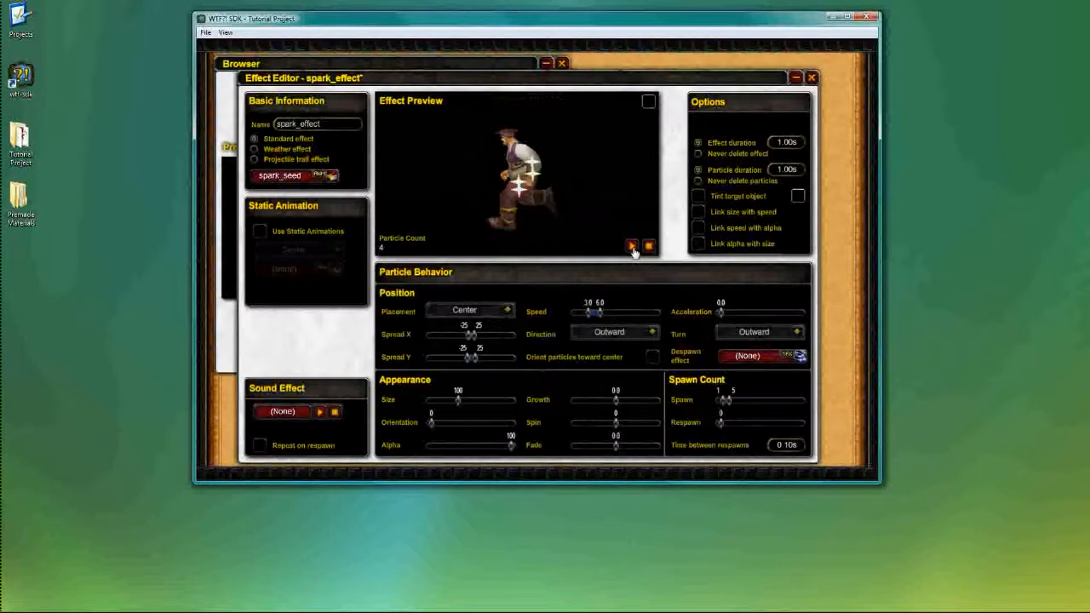
pyautogui.click(632, 248)
pyautogui.click(633, 248)
pyautogui.click(632, 248)
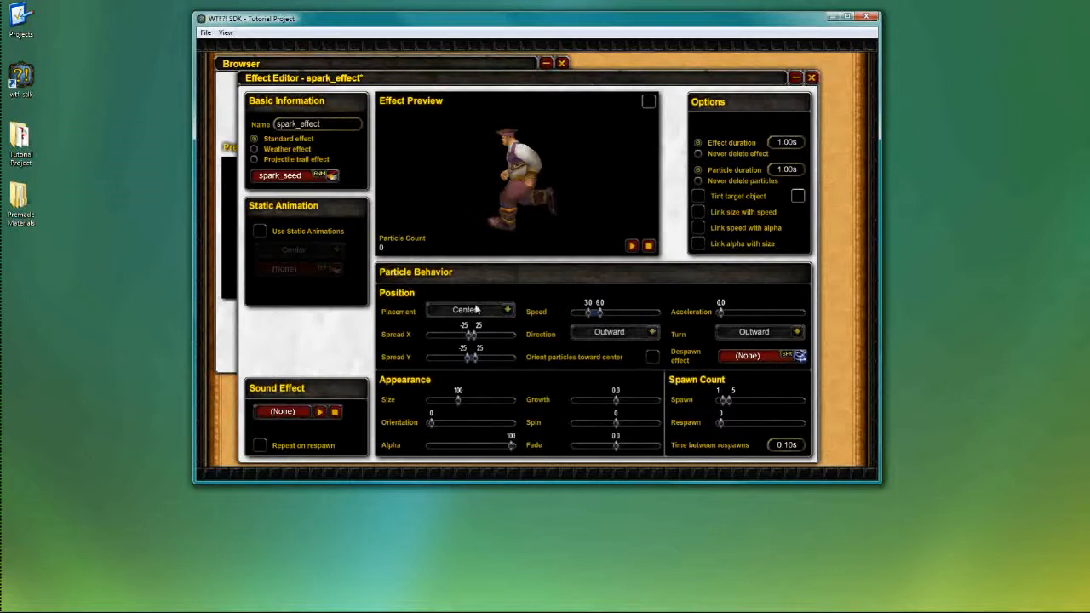
# Set the particle placement to Bottom and Spread X to -53 to 61, previewing the effect.
pyautogui.click(502, 312)
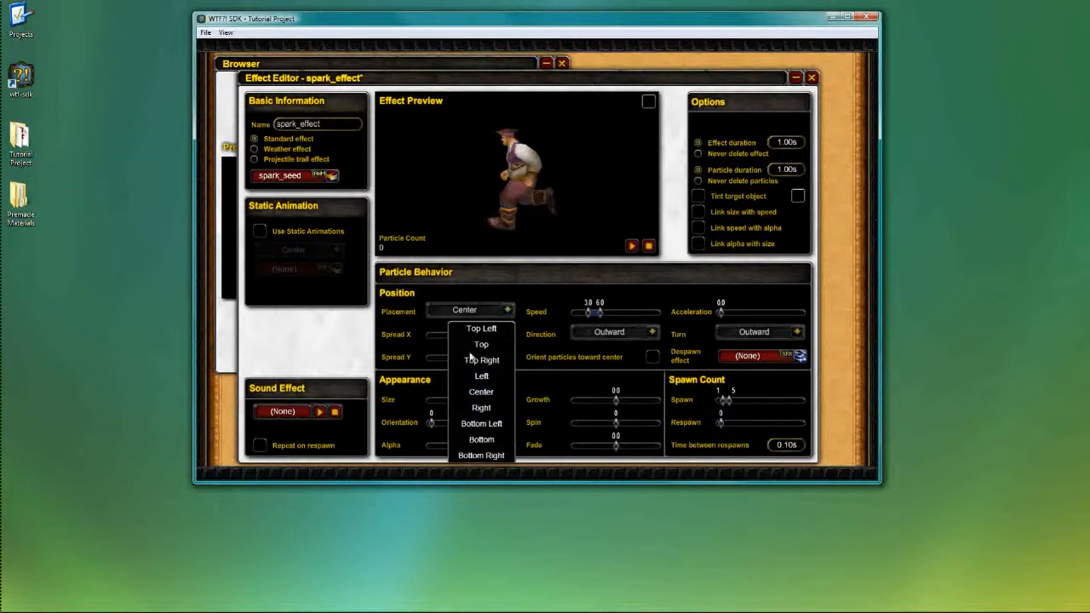
pyautogui.click(481, 439)
pyautogui.click(631, 246)
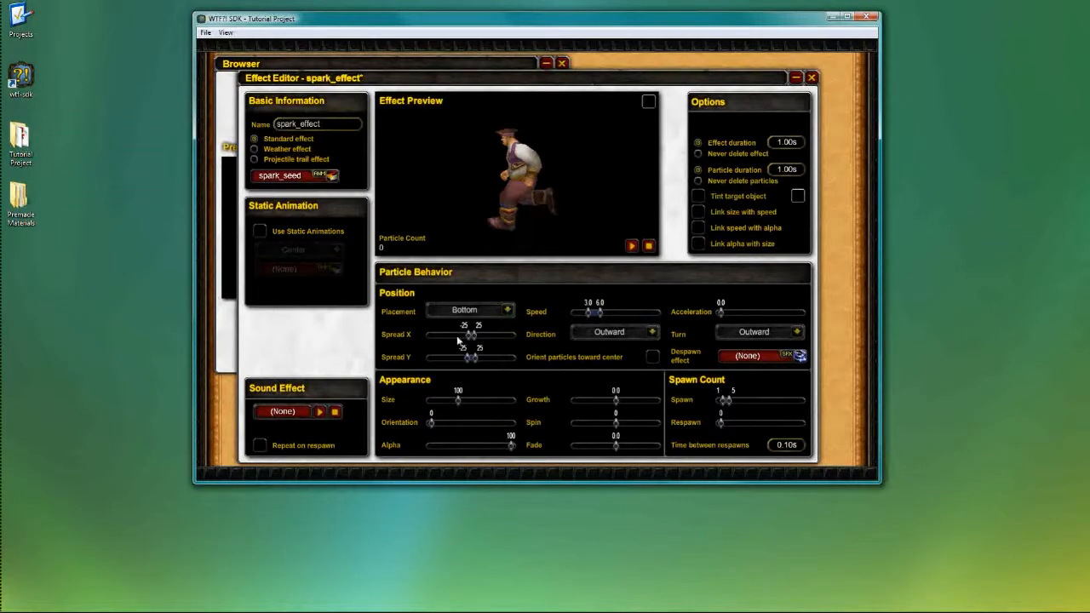
pyautogui.moveTo(468, 339); pyautogui.dragTo(477, 340)
pyautogui.click(631, 245)
pyautogui.click(630, 247)
pyautogui.click(631, 246)
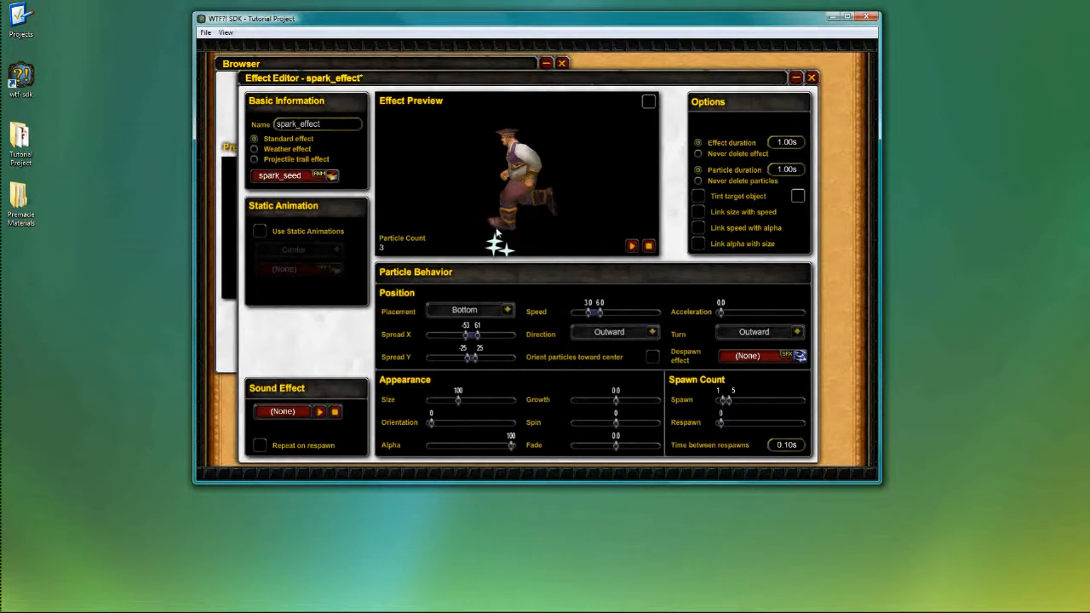
# Set the particle direction to Up and the turn to Down, previewing the effect after each change.
pyautogui.click(612, 334)
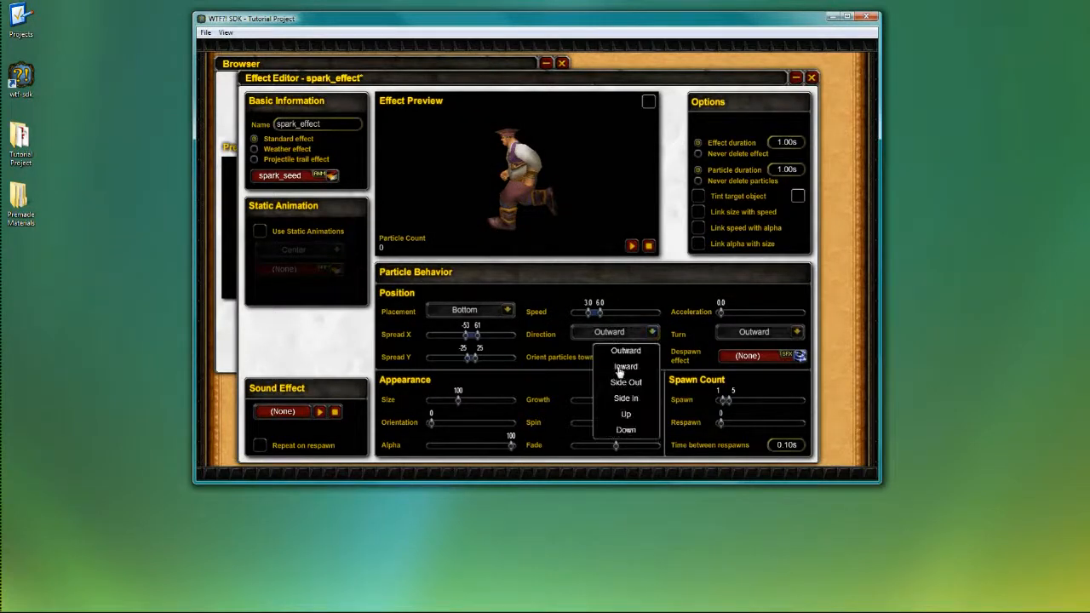
pyautogui.click(634, 413)
pyautogui.click(631, 247)
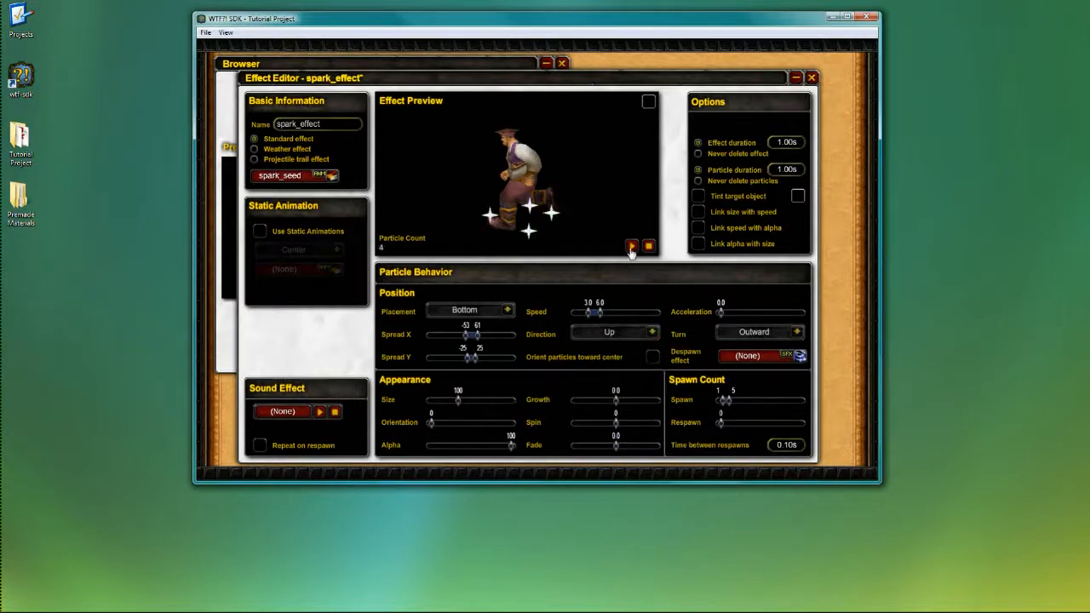
pyautogui.click(795, 332)
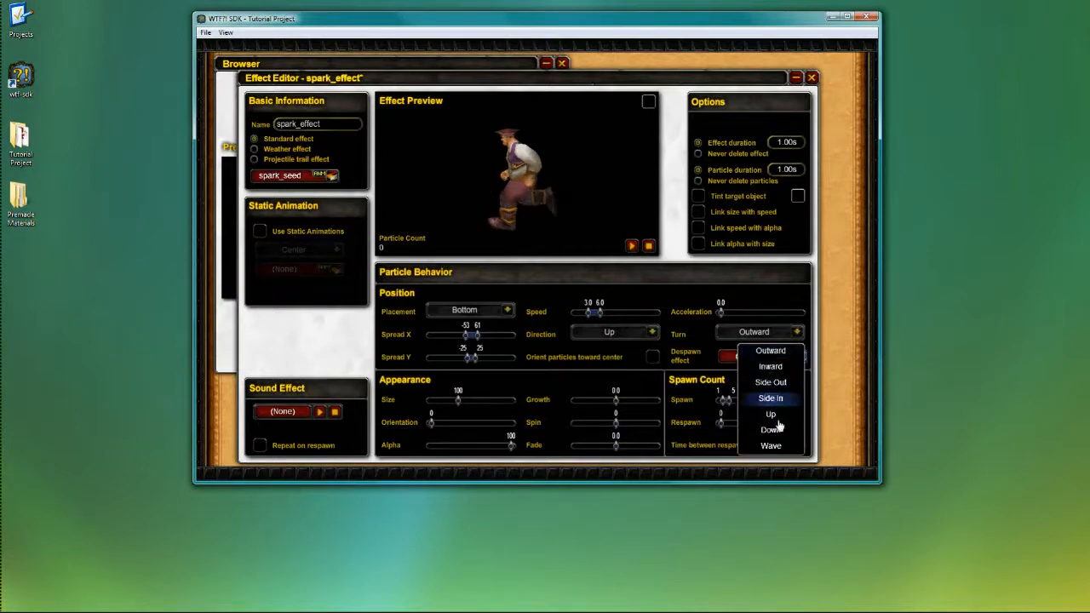
pyautogui.click(775, 428)
pyautogui.click(631, 246)
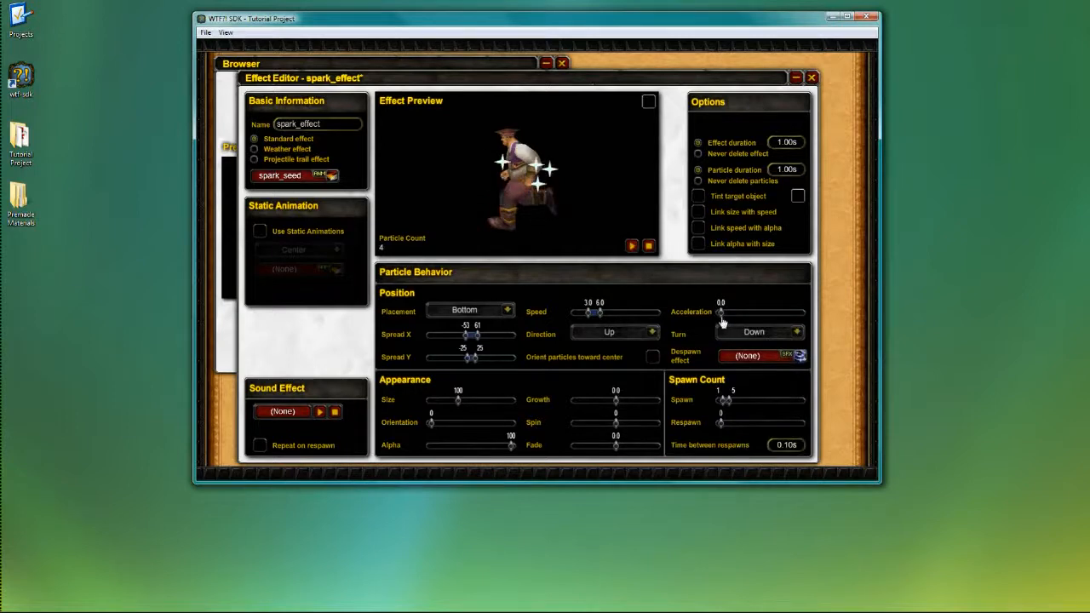
# Set the particle acceleration to 0.2 and the speed range to 5.1–8.5, previewing the effect.
pyautogui.moveTo(721, 315); pyautogui.dragTo(722, 317)
pyautogui.moveTo(722, 317); pyautogui.dragTo(724, 320)
pyautogui.click(630, 247)
pyautogui.moveTo(590, 315)
pyautogui.mouseDown()
pyautogui.moveTo(611, 315)
pyautogui.moveTo(595, 315)
pyautogui.mouseUp()
pyautogui.click(631, 247)
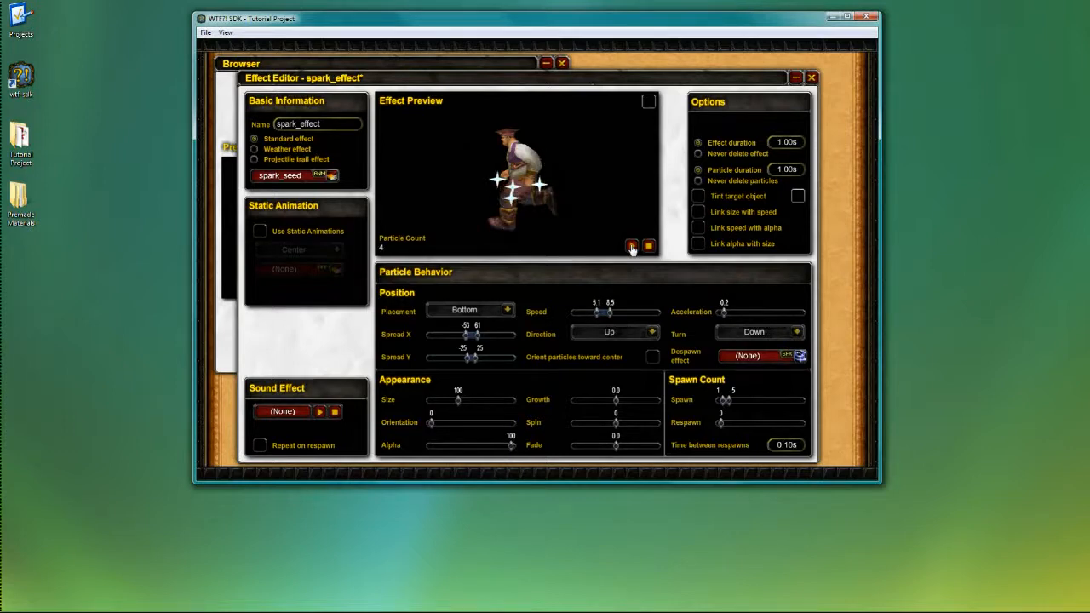
# Set the spawn count to 4–7 particles and the acceleration range to 0.2–0.6, previewing between changes.
pyautogui.moveTo(723, 408); pyautogui.dragTo(728, 407)
pyautogui.click(633, 246)
pyautogui.moveTo(725, 312); pyautogui.dragTo(724, 315)
pyautogui.click(633, 248)
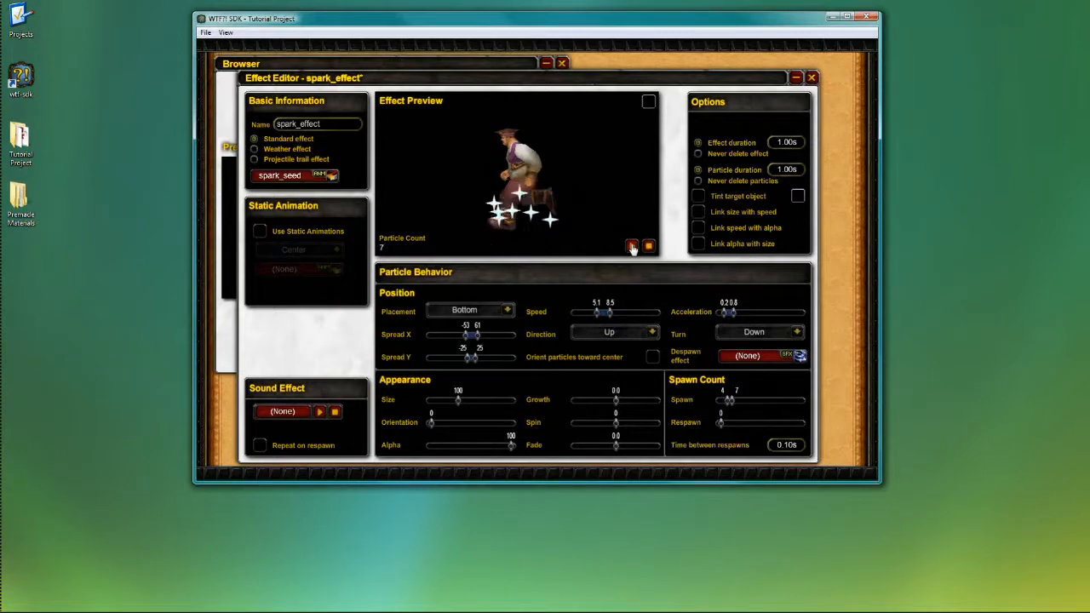
pyautogui.moveTo(734, 318); pyautogui.dragTo(731, 317)
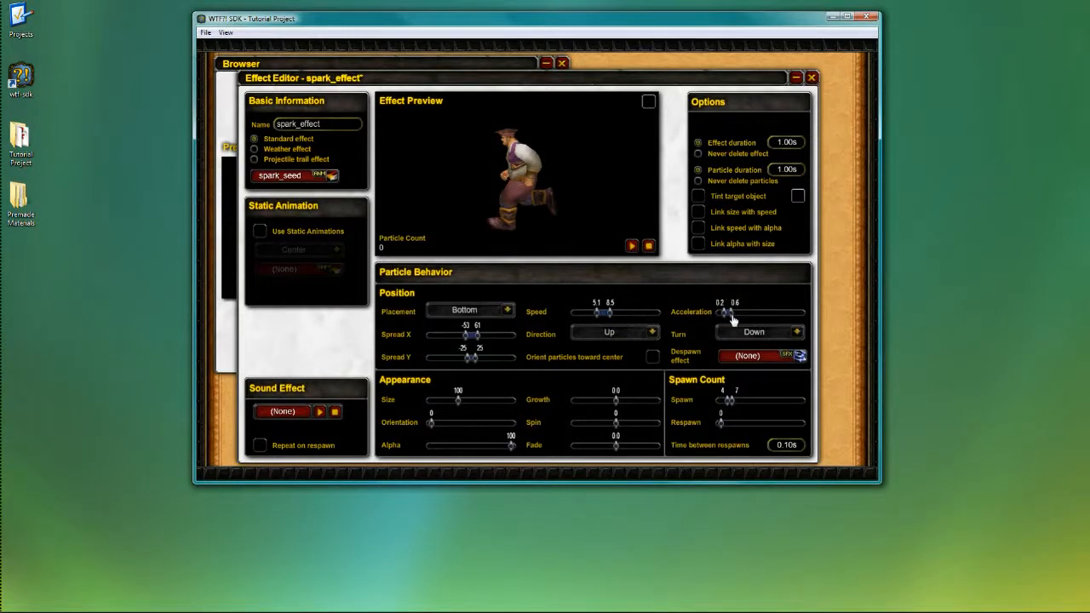
# Set the particle speed to a single value of 8.5 and preview the effect several times.
pyautogui.moveTo(599, 317); pyautogui.dragTo(609, 317)
pyautogui.moveTo(607, 317); pyautogui.dragTo(609, 317)
pyautogui.click(632, 247)
pyautogui.click(632, 247)
pyautogui.click(632, 247)
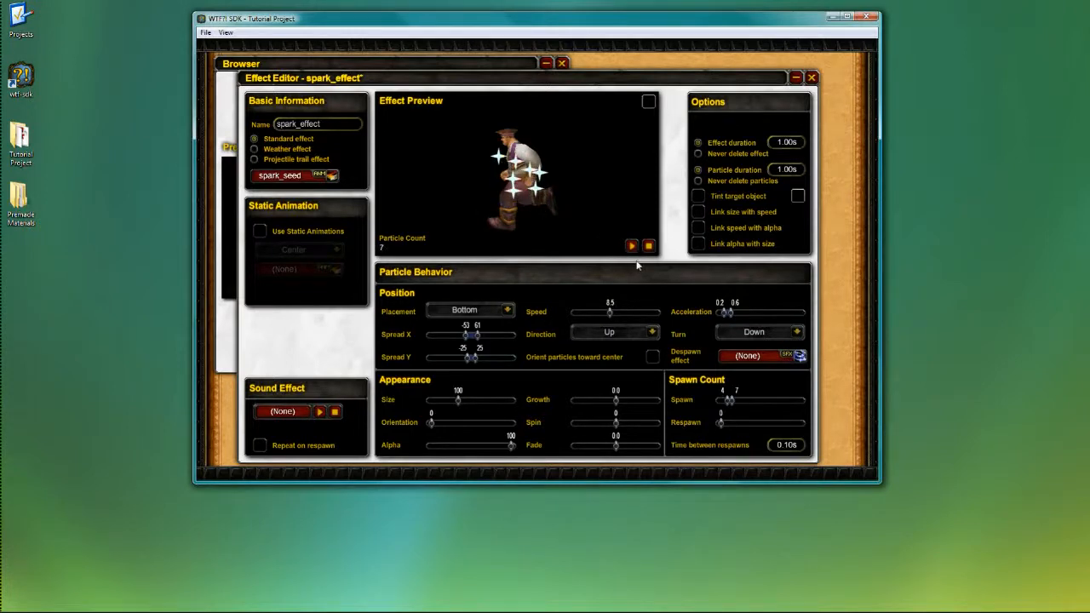
# Try particle size ranges of 29–89 and 93–157 and a Spread X of -80 to 86, previewing after each change.
pyautogui.moveTo(458, 405)
pyautogui.mouseDown()
pyautogui.moveTo(436, 405)
pyautogui.moveTo(456, 407)
pyautogui.mouseUp()
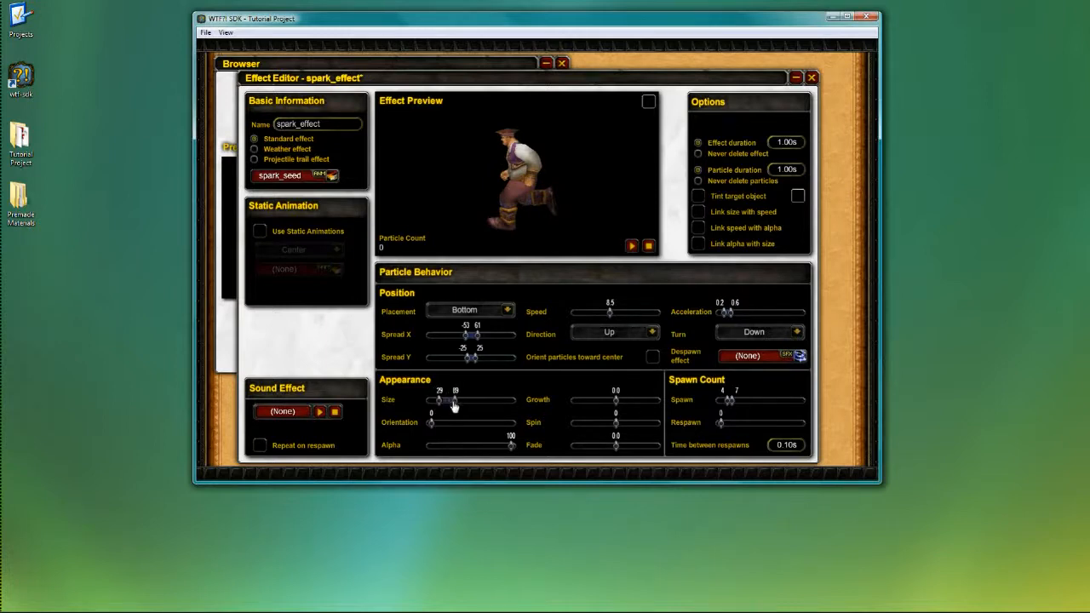
pyautogui.click(631, 246)
pyautogui.moveTo(440, 406); pyautogui.dragTo(475, 406)
pyautogui.click(632, 246)
pyautogui.moveTo(465, 339); pyautogui.dragTo(482, 339)
pyautogui.click(632, 246)
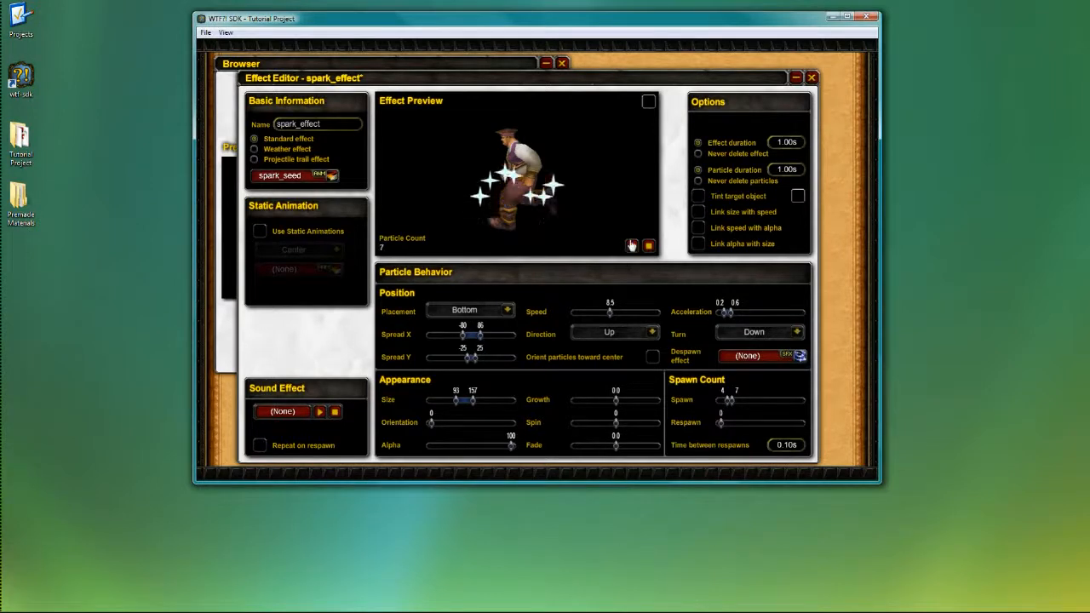
pyautogui.click(632, 247)
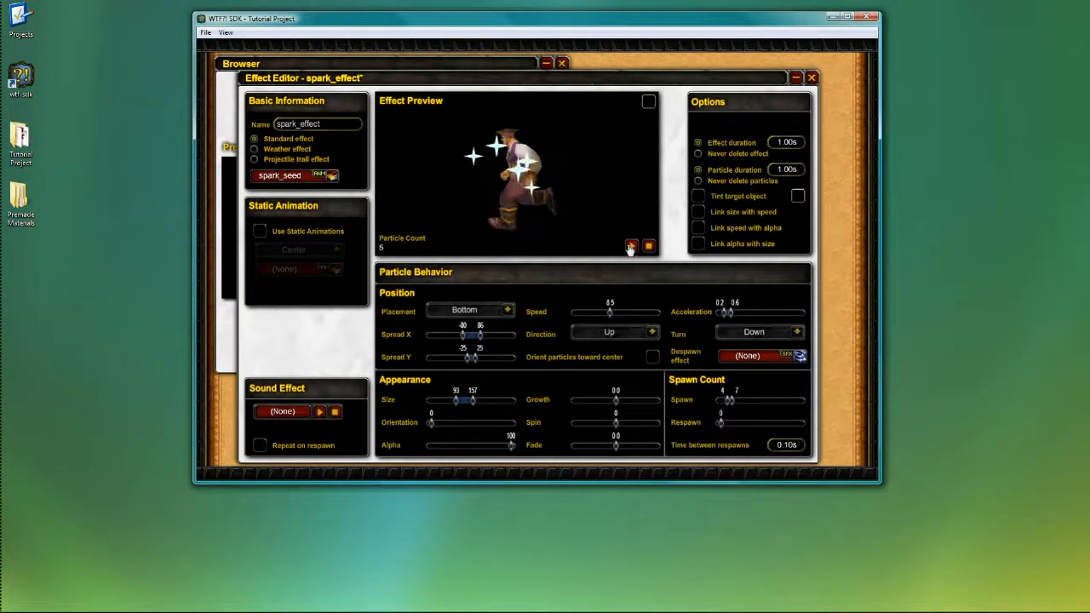
pyautogui.click(630, 247)
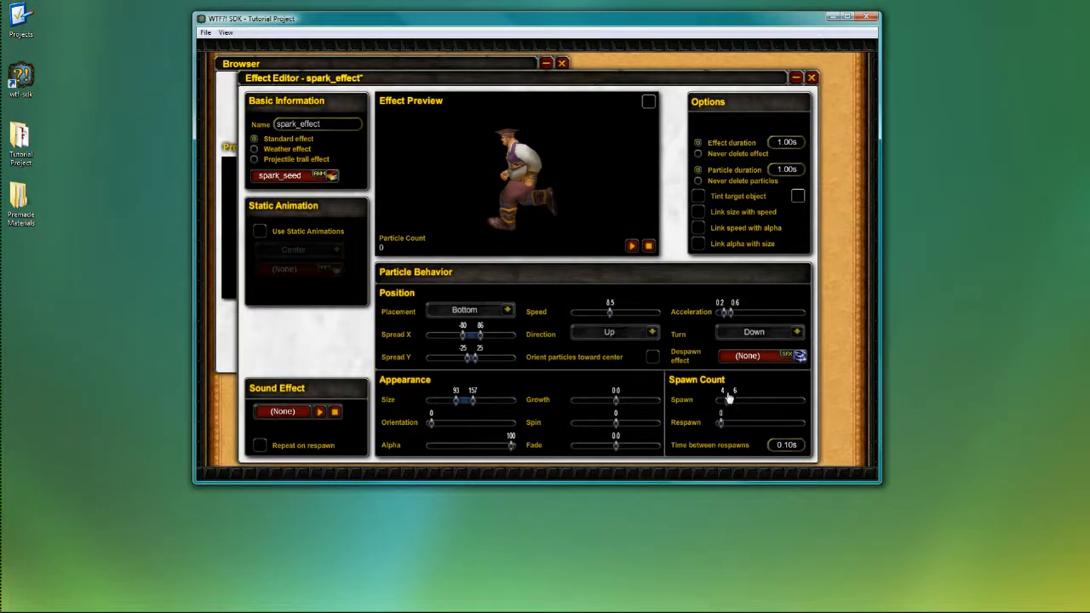
# Set the spawn count to 4–6 particles and preview the effect repeatedly.
pyautogui.click(632, 248)
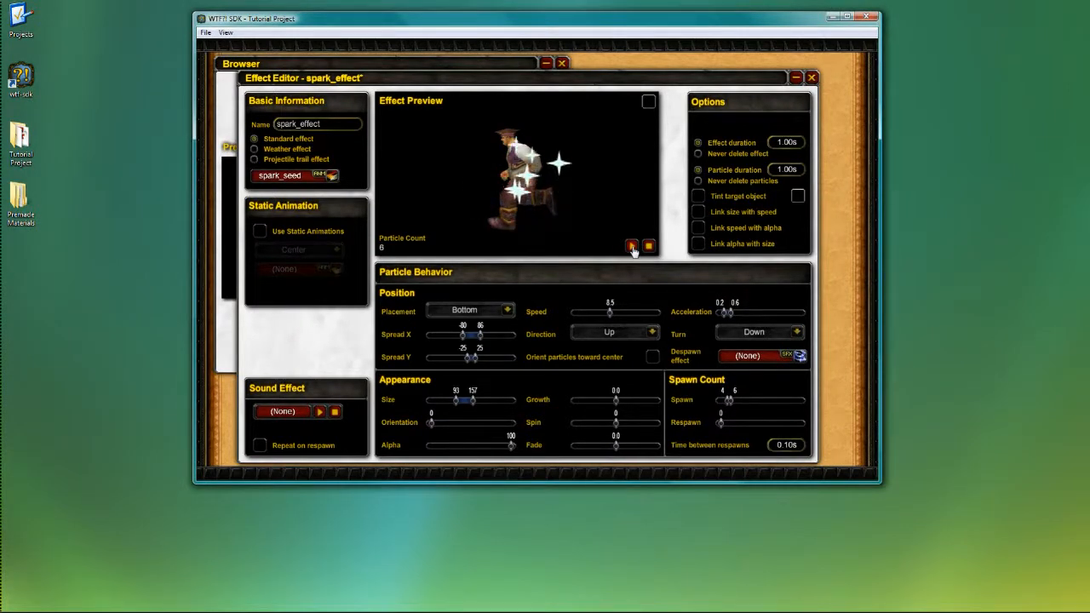
pyautogui.click(632, 247)
pyautogui.click(632, 247)
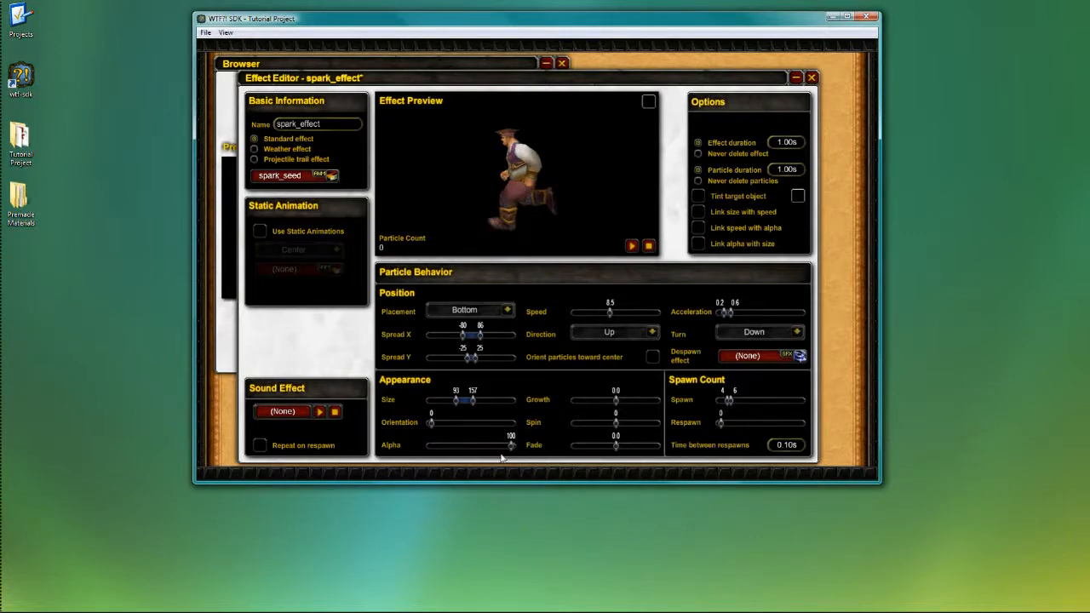
# Tune the particle fade to a range of -3.4 to -1.4, previewing the effect after each adjustment.
pyautogui.moveTo(615, 451); pyautogui.dragTo(599, 455)
pyautogui.click(631, 247)
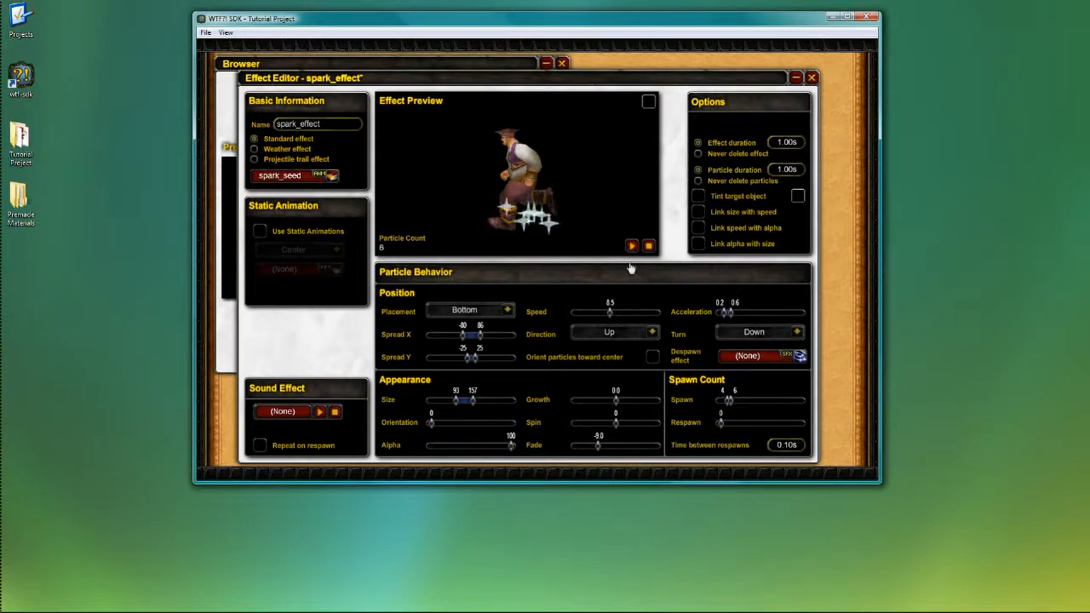
pyautogui.moveTo(600, 451); pyautogui.dragTo(611, 453)
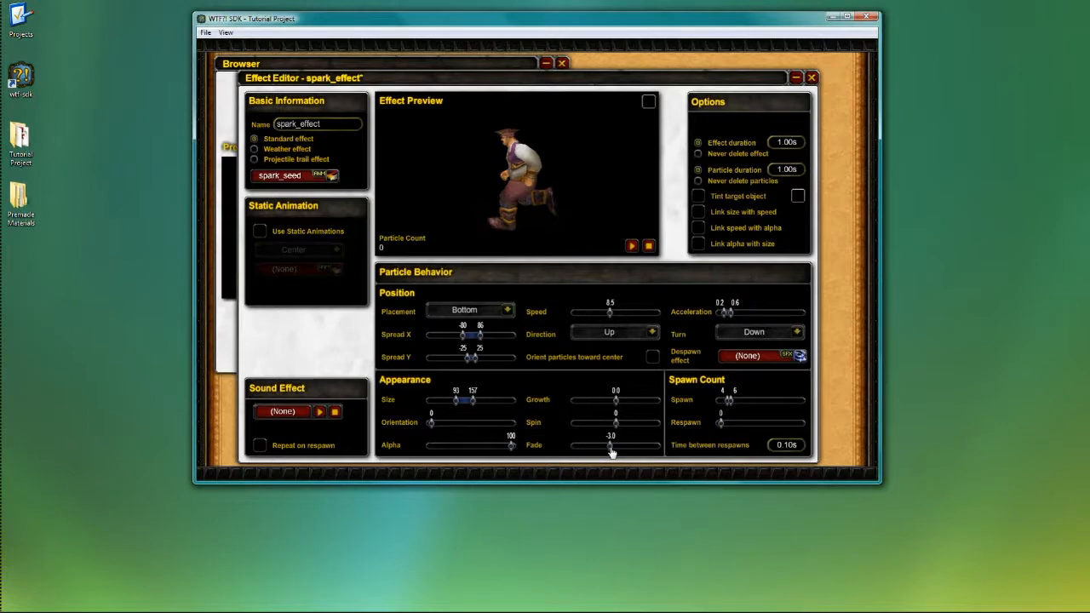
pyautogui.click(631, 246)
pyautogui.moveTo(608, 451); pyautogui.dragTo(608, 451)
pyautogui.moveTo(610, 451); pyautogui.dragTo(614, 450)
pyautogui.click(630, 246)
pyautogui.moveTo(607, 446); pyautogui.dragTo(611, 446)
pyautogui.click(631, 247)
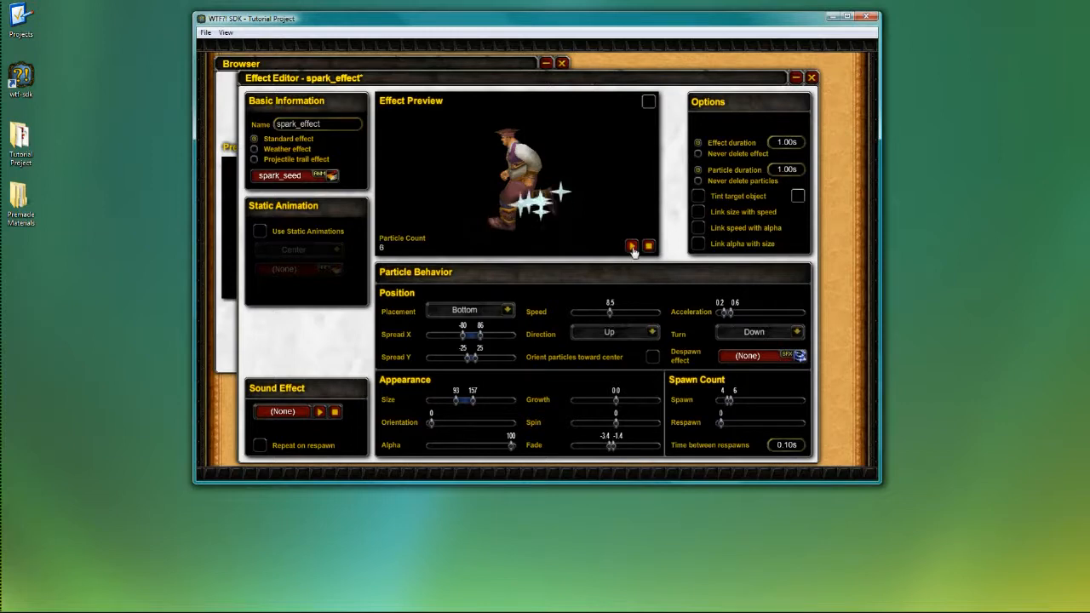
pyautogui.click(630, 247)
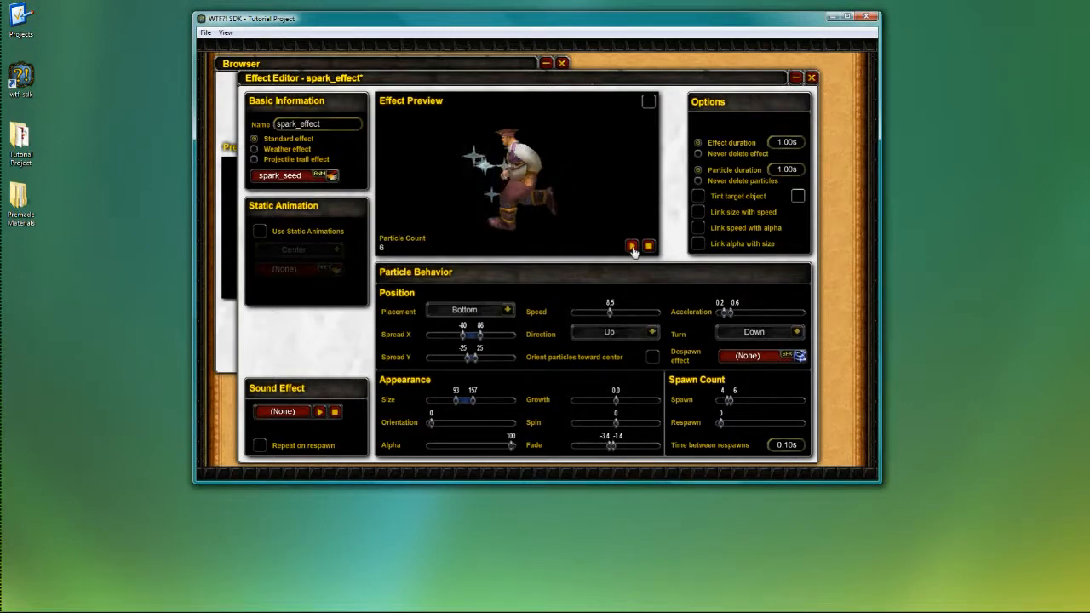
# Set Spread X to -45 to 32 and Spread Y to -53 to 2, previewing after each change.
pyautogui.moveTo(464, 343); pyautogui.dragTo(474, 340)
pyautogui.click(632, 247)
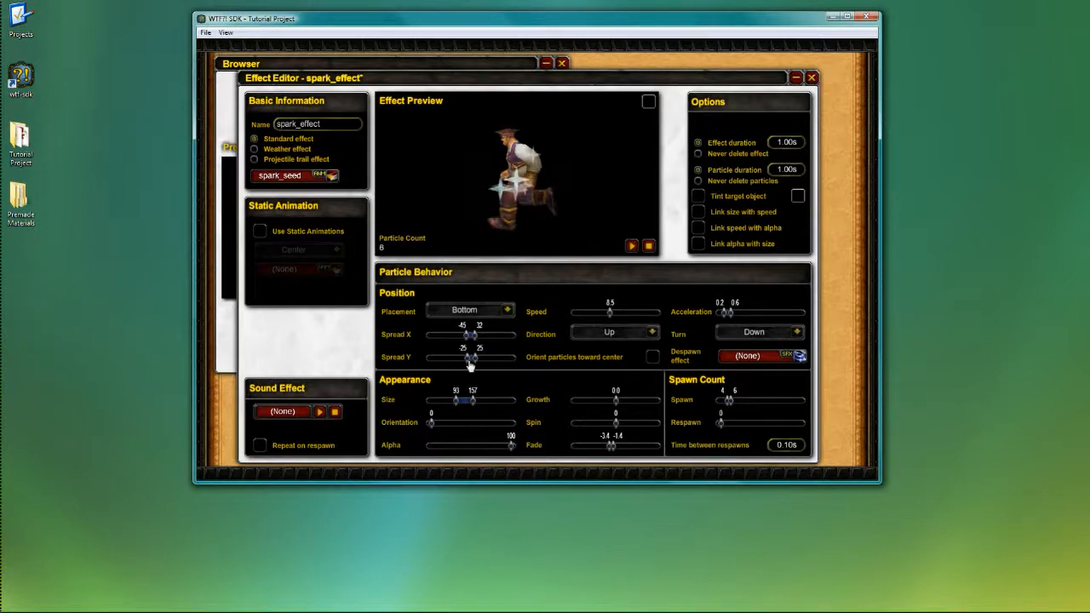
pyautogui.moveTo(469, 361); pyautogui.dragTo(458, 361)
pyautogui.click(631, 246)
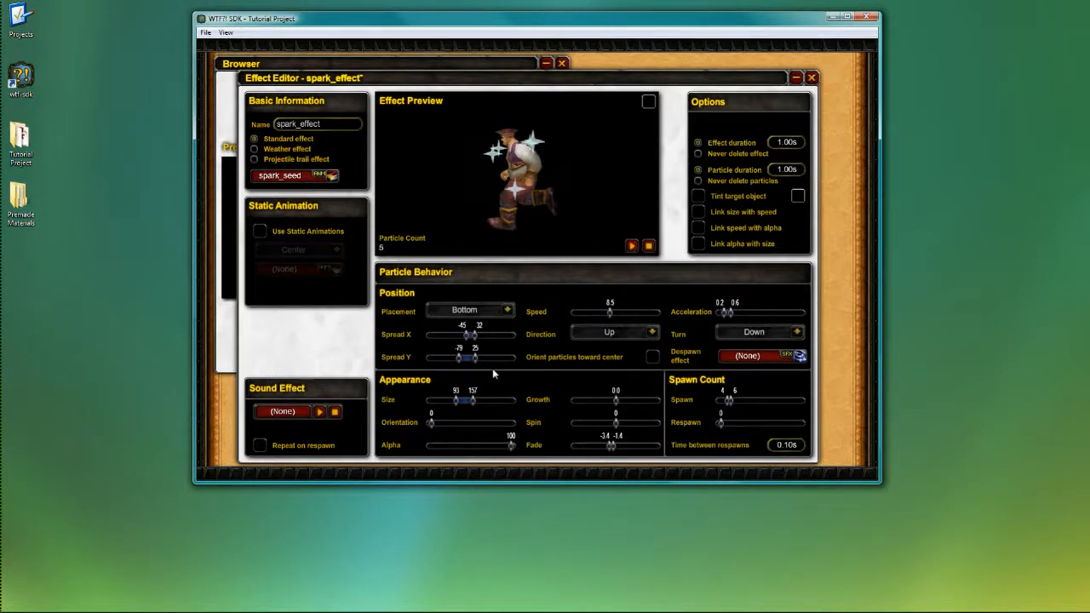
pyautogui.moveTo(458, 358); pyautogui.dragTo(470, 361)
pyautogui.click(631, 246)
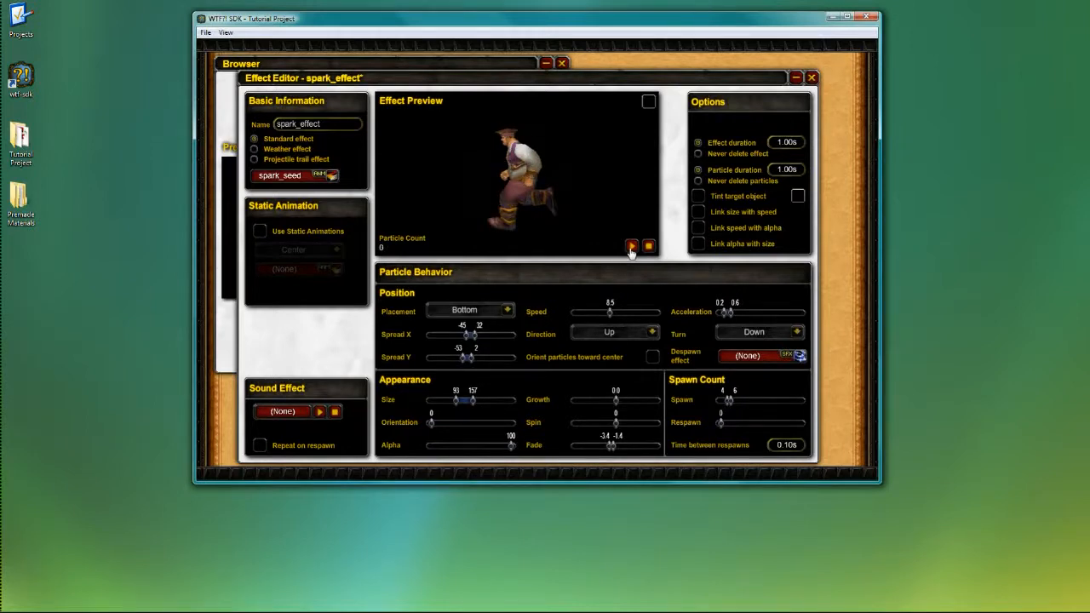
pyautogui.click(631, 246)
# Try a particle orientation range of 0–360, preview the effect, and return the orientation to 0.
pyautogui.moveTo(458, 428); pyautogui.dragTo(530, 435)
pyautogui.click(631, 247)
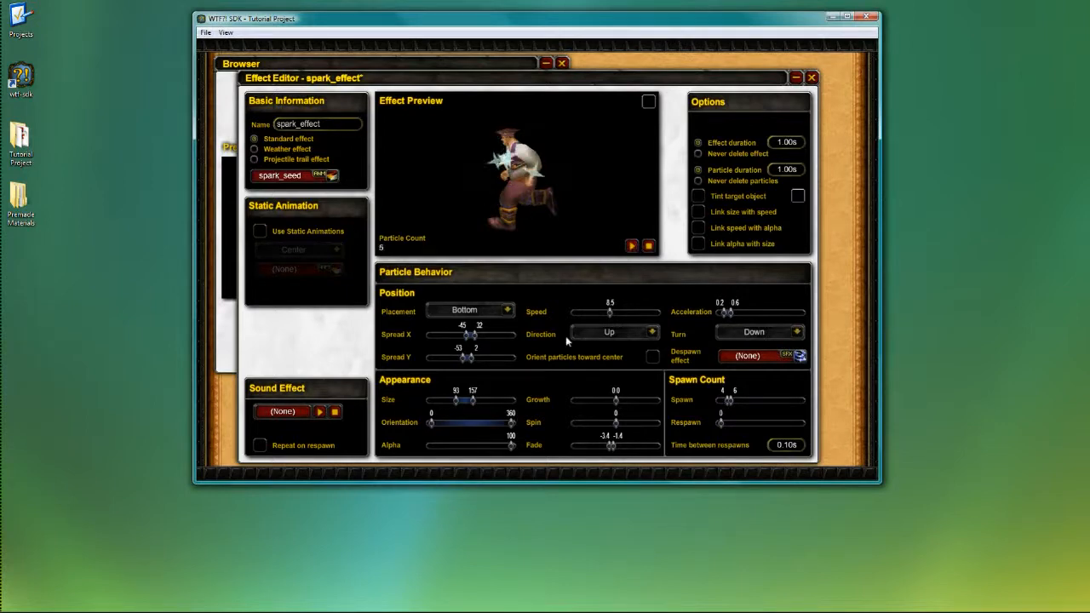
pyautogui.click(630, 248)
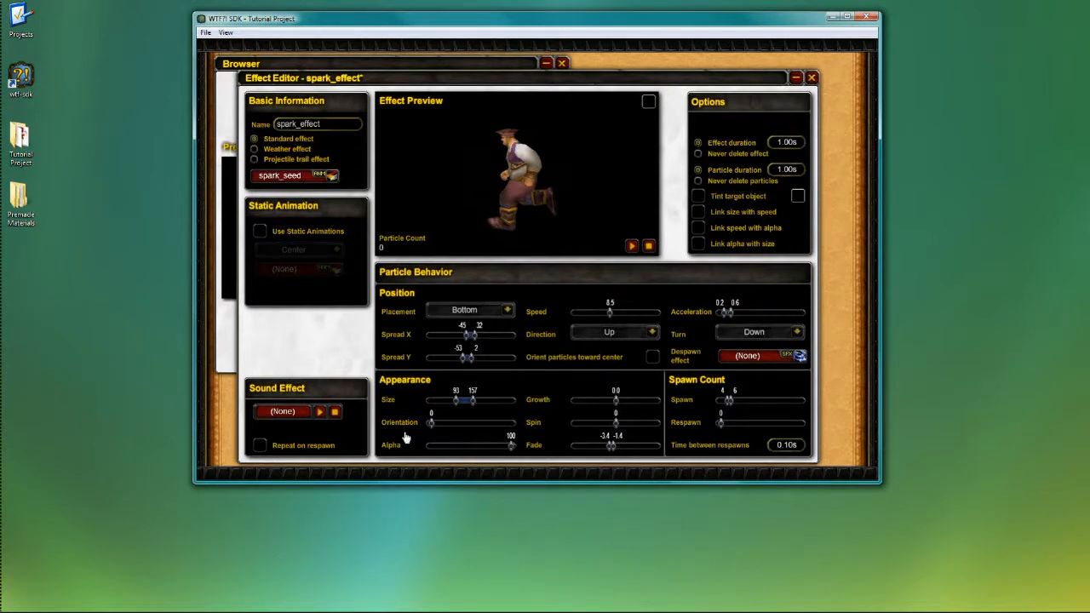
# Try particle growth values of -4.2 and 1.2–5.0, previewing the effect with each one.
pyautogui.moveTo(615, 405); pyautogui.dragTo(608, 407)
pyautogui.click(630, 247)
pyautogui.click(630, 250)
pyautogui.click(630, 250)
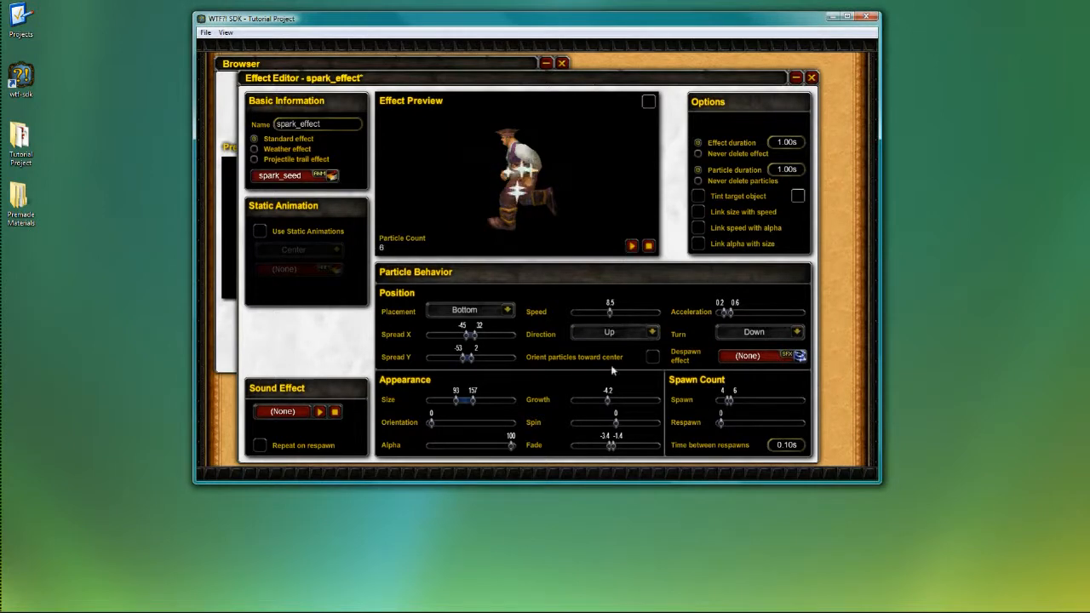
pyautogui.moveTo(610, 402); pyautogui.dragTo(621, 407)
pyautogui.click(633, 246)
pyautogui.click(632, 246)
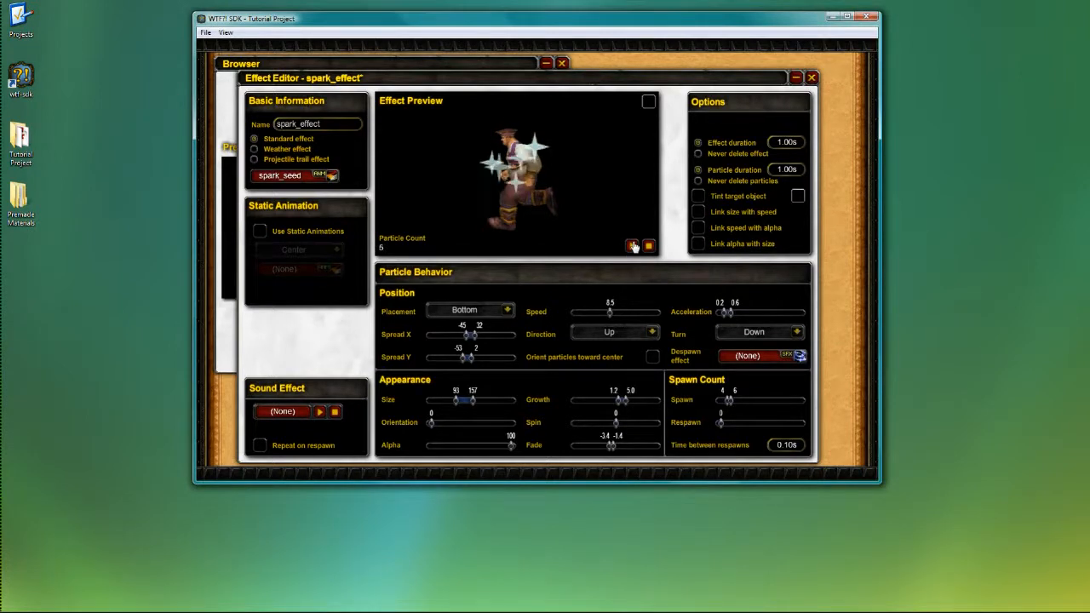
# Set the particle growth range to -4.6 to -1.6, previewing the effect between adjustments.
pyautogui.moveTo(627, 403); pyautogui.dragTo(610, 411)
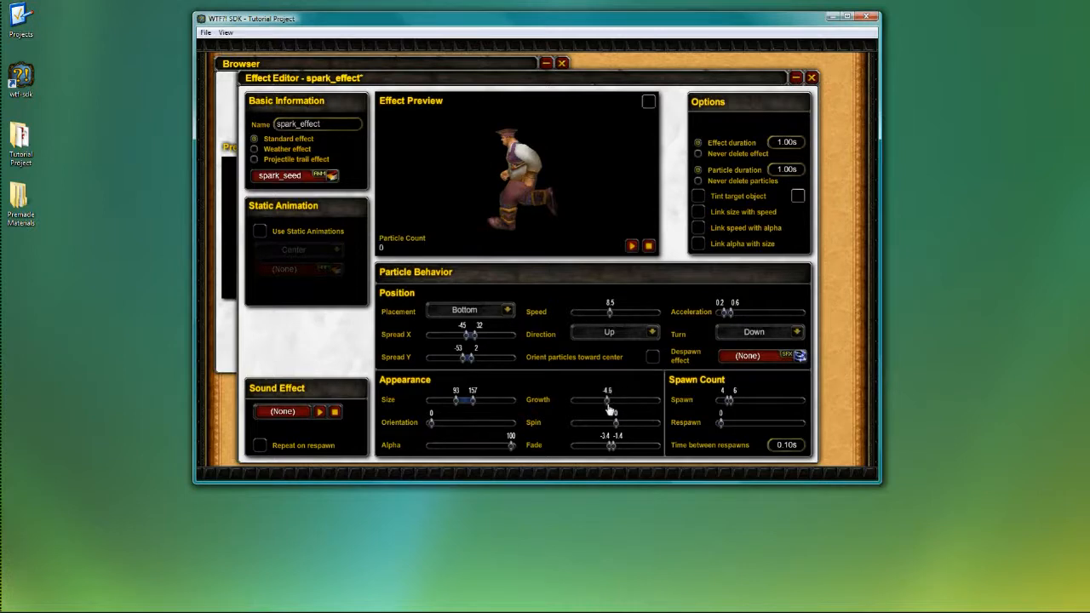
pyautogui.click(631, 248)
pyautogui.moveTo(606, 410); pyautogui.dragTo(611, 409)
pyautogui.click(631, 248)
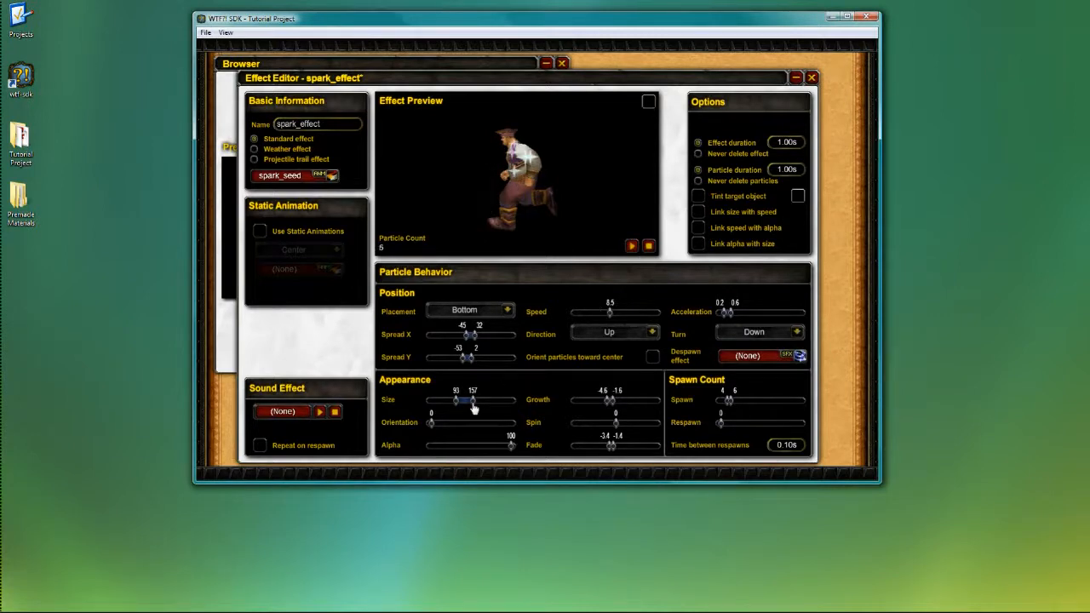
# Set the particle size range to 115–175 and the orientation range to 0–360, previewing after each change.
pyautogui.moveTo(472, 400); pyautogui.dragTo(461, 401)
pyautogui.click(633, 249)
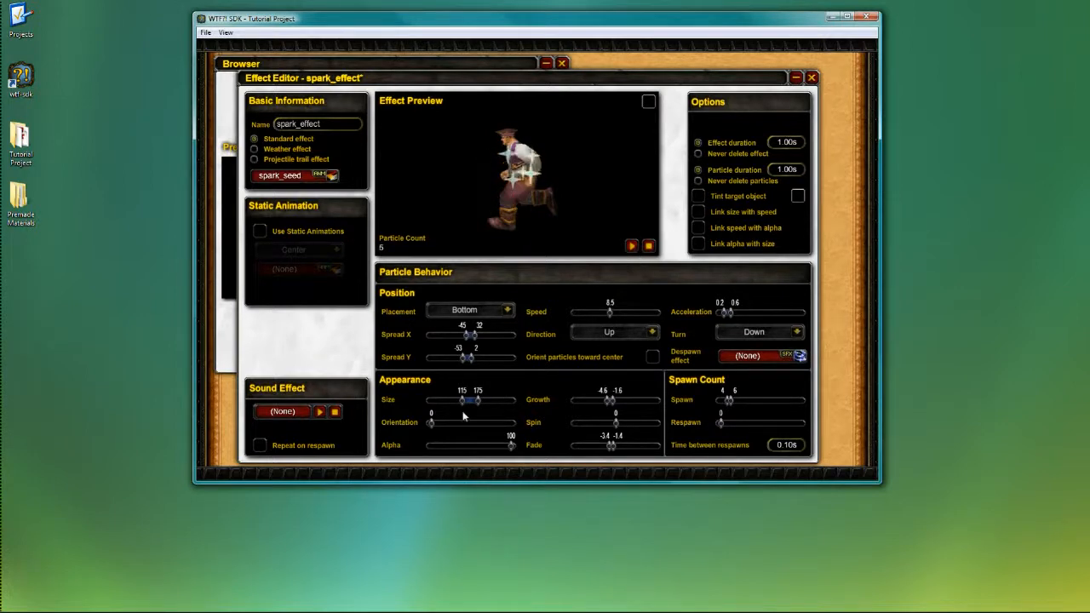
pyautogui.moveTo(433, 424); pyautogui.dragTo(511, 423)
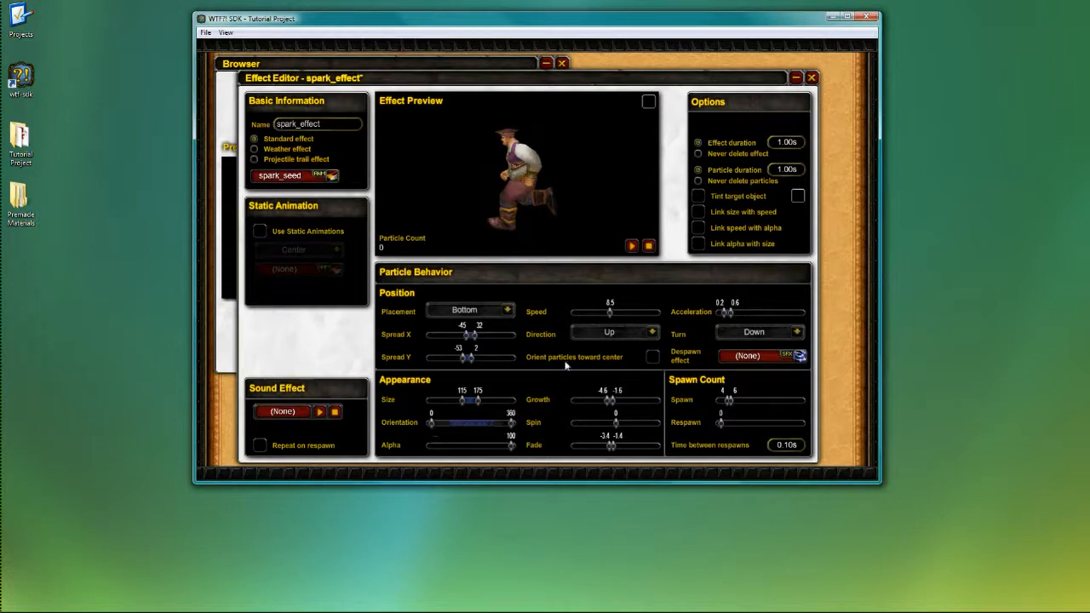
pyautogui.click(630, 248)
pyautogui.click(635, 249)
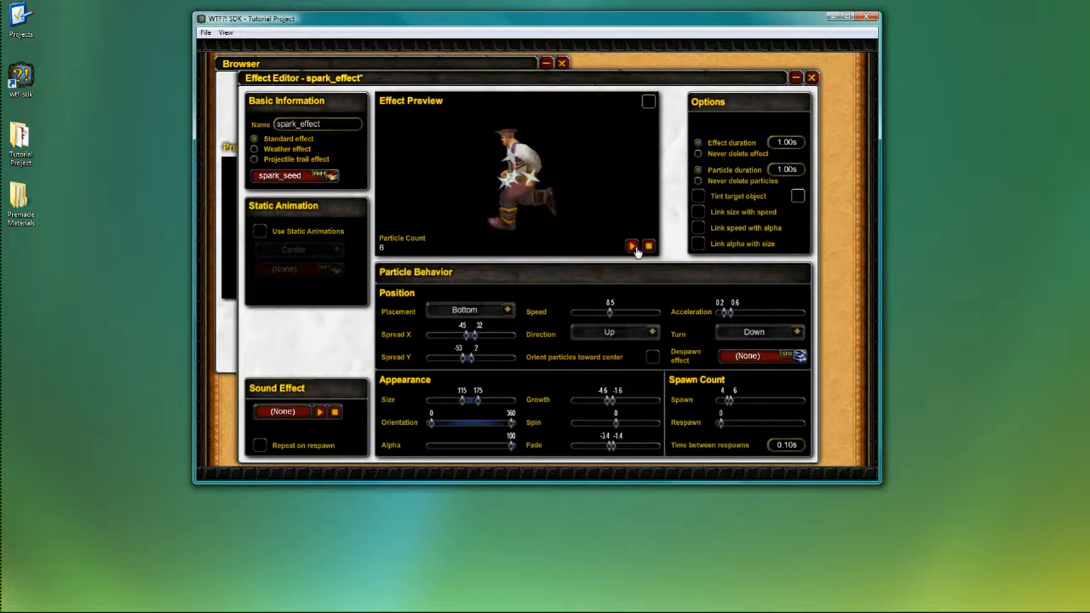
pyautogui.click(635, 249)
pyautogui.click(635, 249)
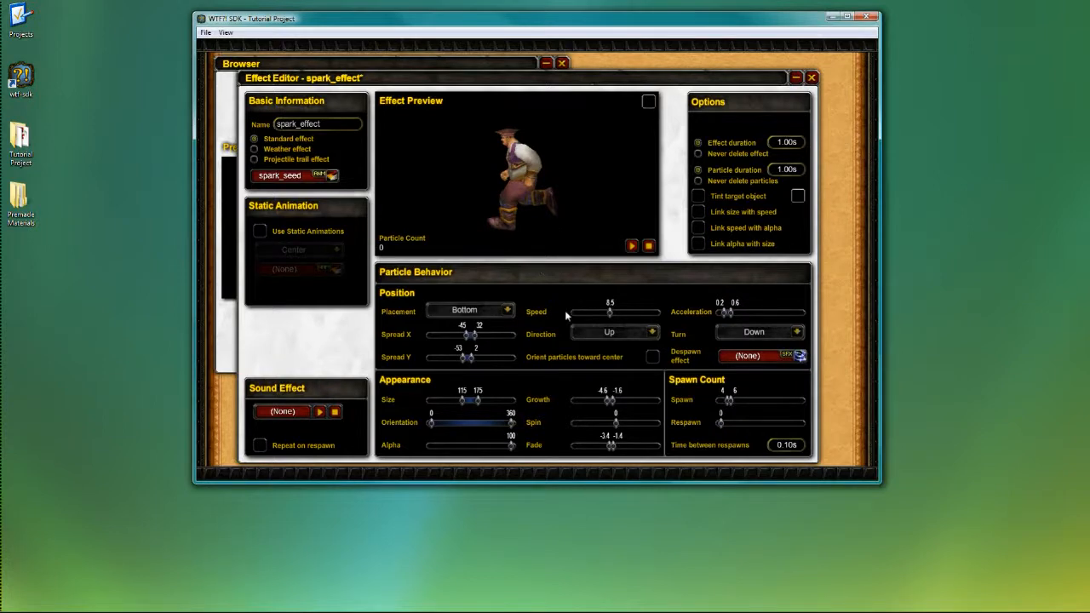
# Save the spark_effect particle effect and close its editor.
pyautogui.hotkey('ctrl', 's')
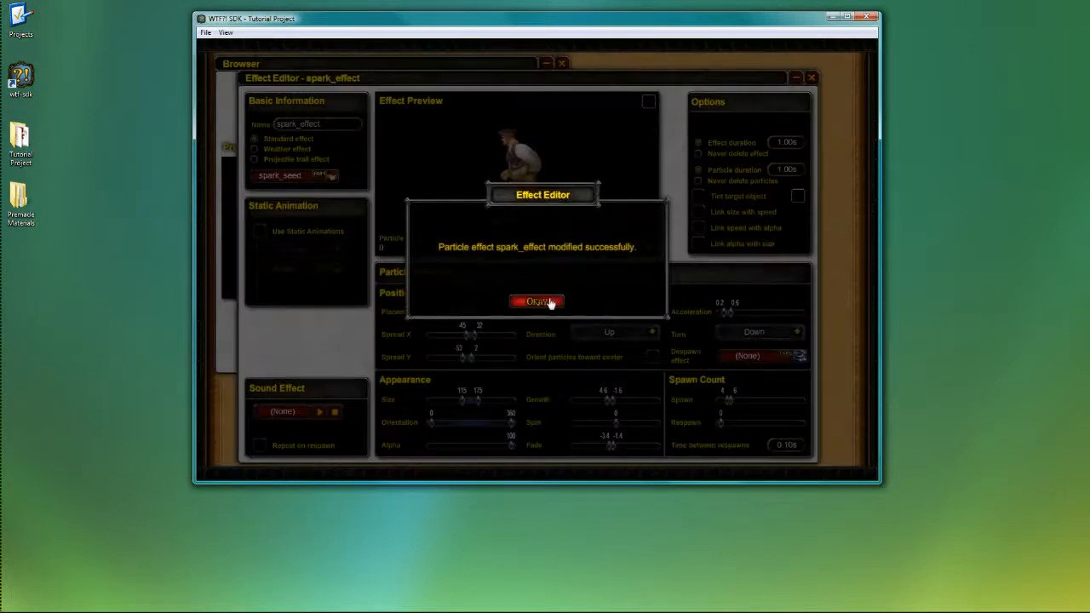
pyautogui.click(555, 303)
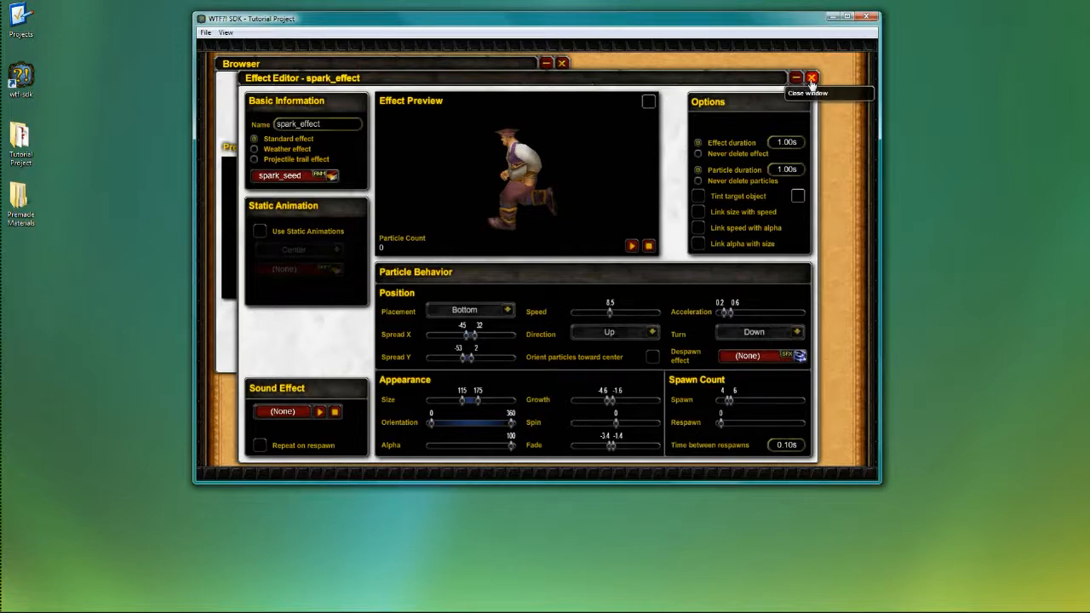
pyautogui.click(812, 78)
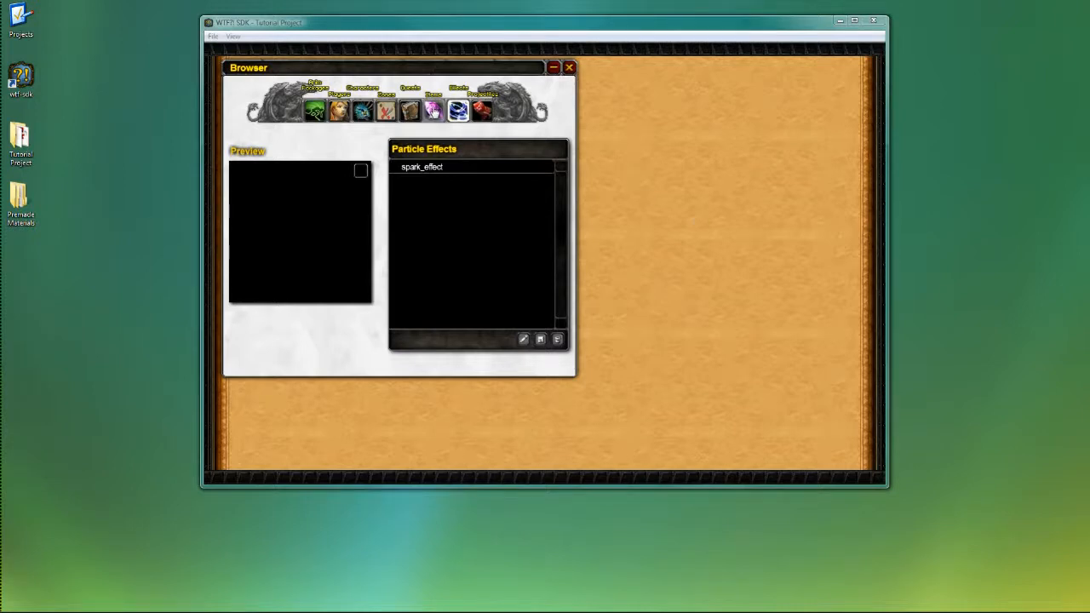
# Create a new item and name it Holy Wrath.
pyautogui.click(434, 111)
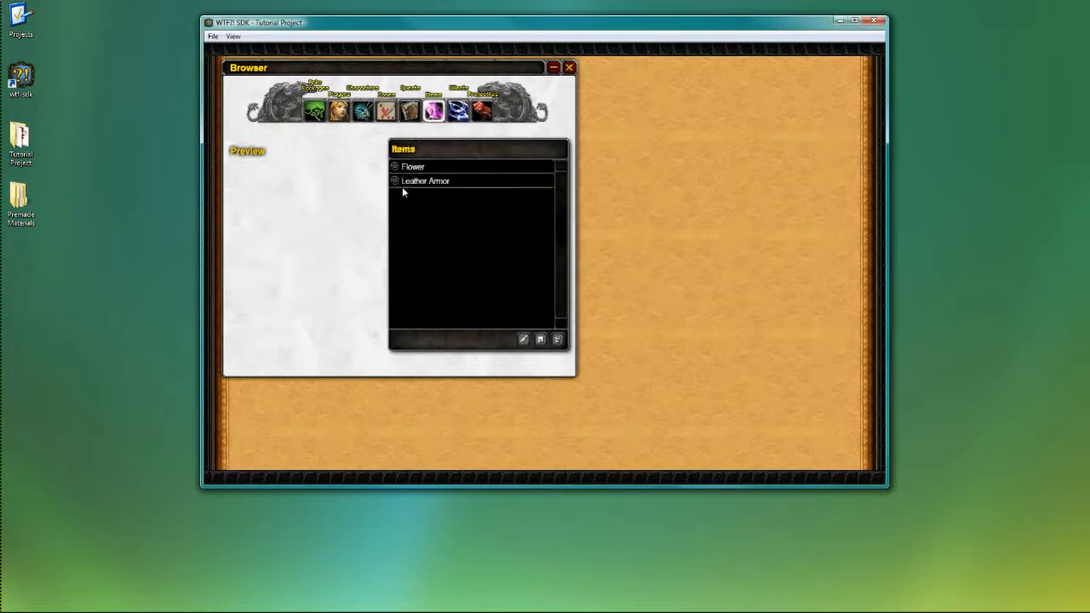
pyautogui.click(541, 341)
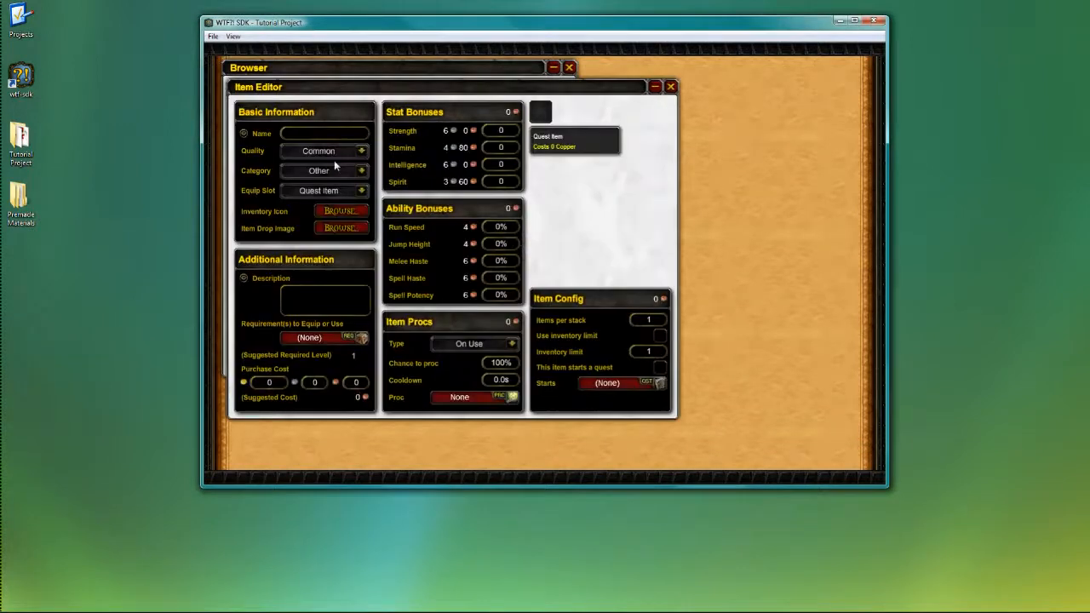
pyautogui.moveTo(337, 94); pyautogui.dragTo(560, 151)
pyautogui.moveTo(578, 205); pyautogui.dragTo(359, 112)
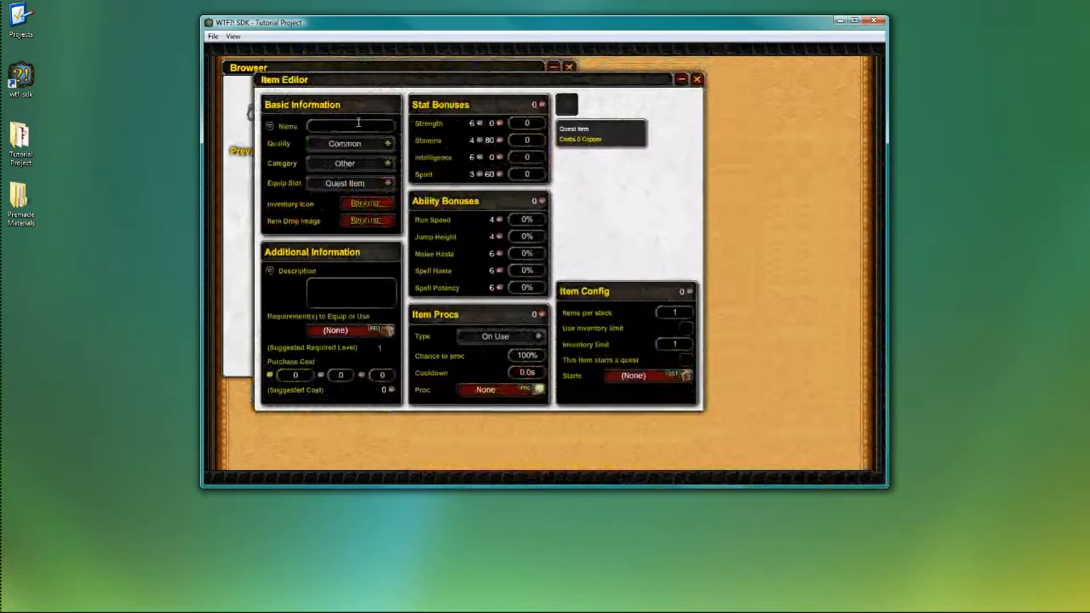
pyautogui.write('Holy W')
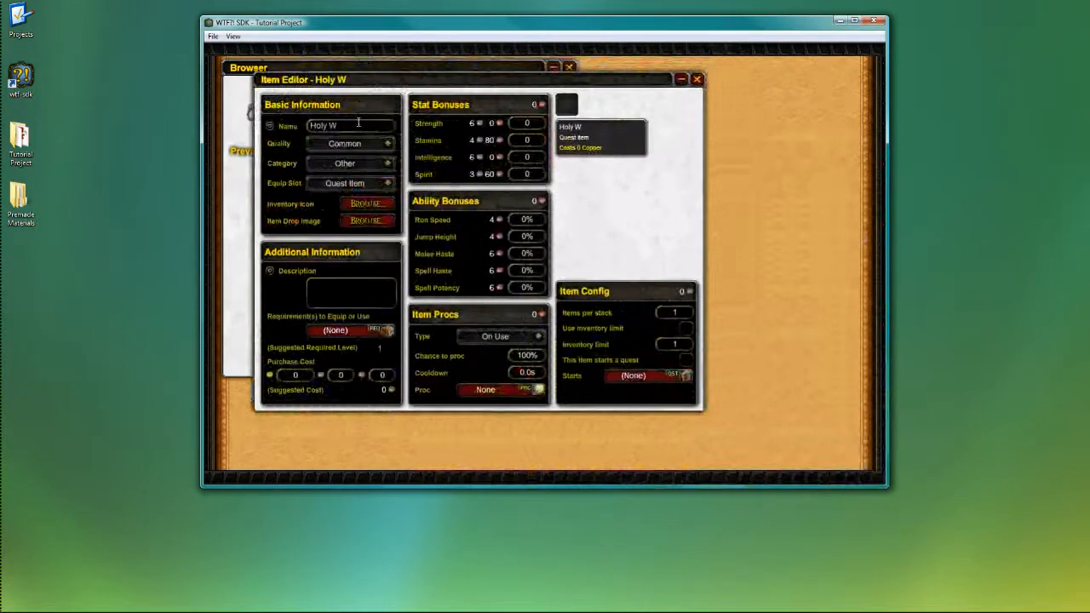
pyautogui.write('rath')
# Set the Holy Wrath item's quality to Rare, category to Jewelry and equip slot to Trinket.
pyautogui.click(387, 144)
pyautogui.click(379, 194)
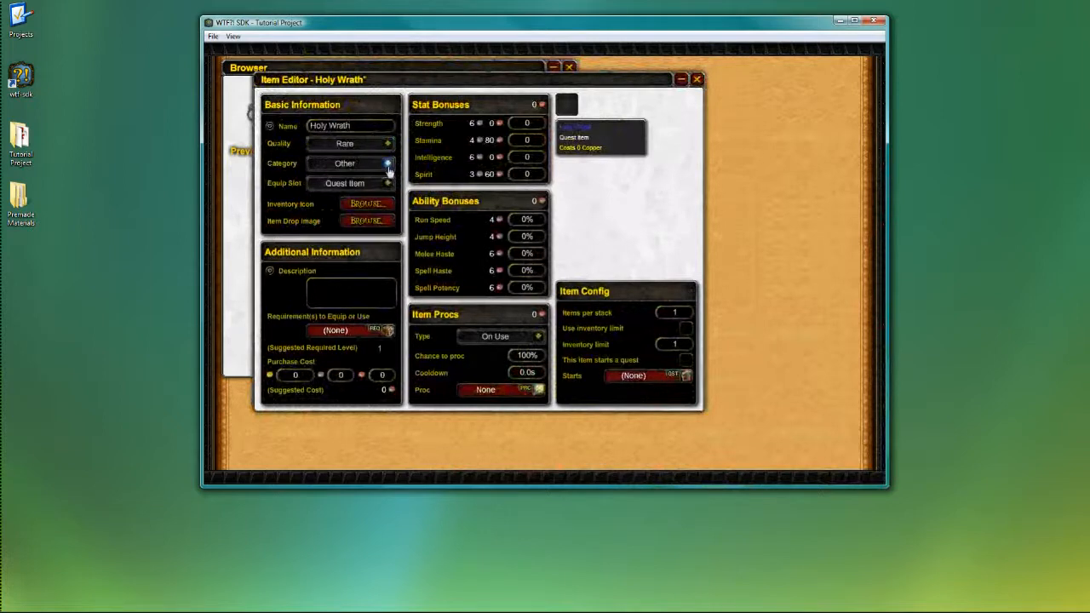
pyautogui.click(361, 164)
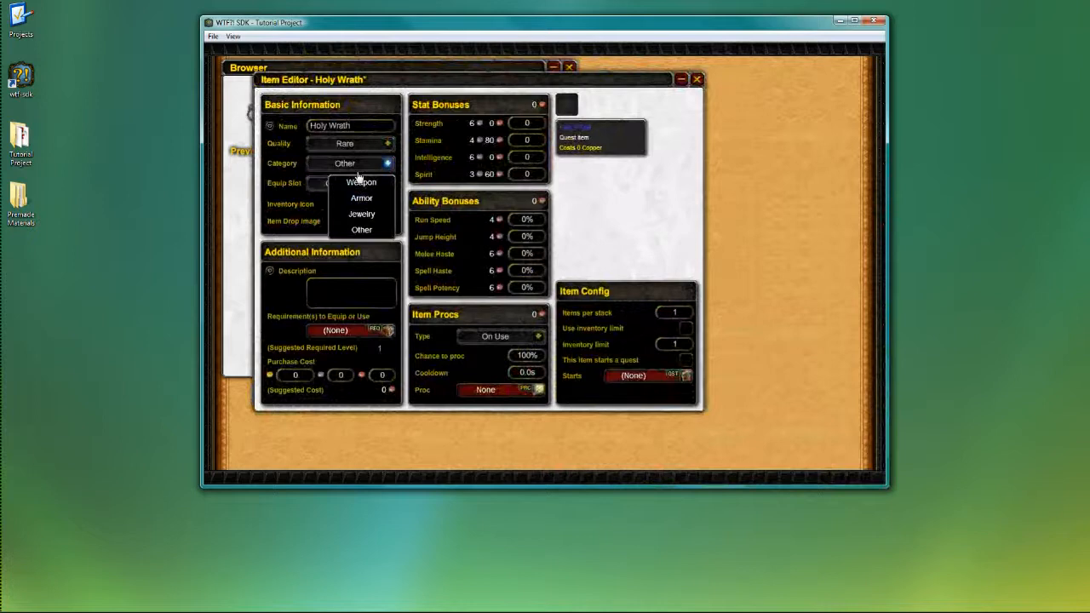
pyautogui.click(376, 213)
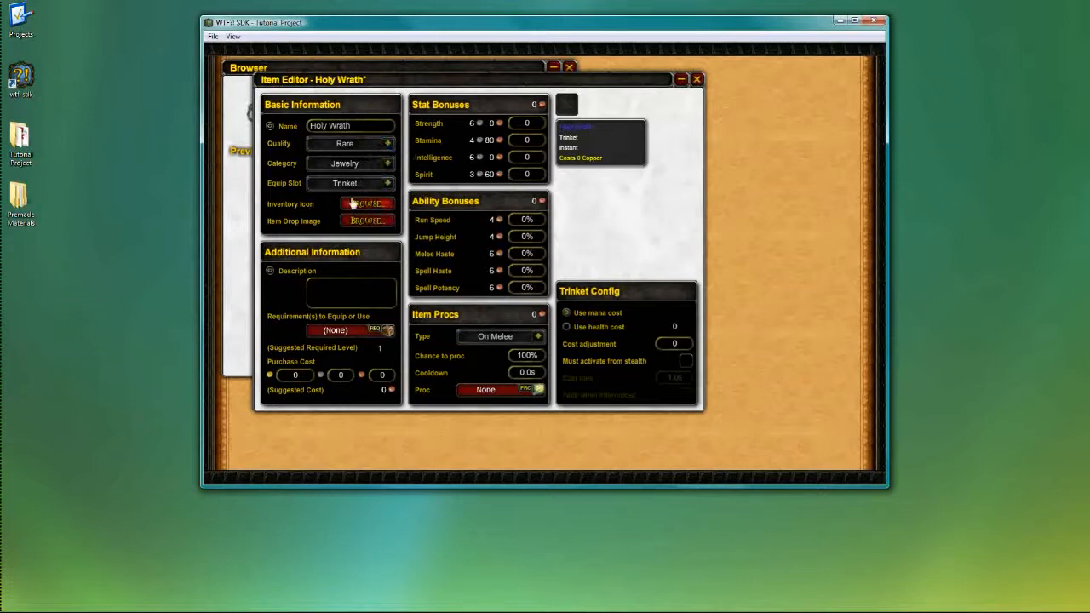
# Use greater_heal_inv.gif from the img/items folder as the Holy Wrath item's inventory icon.
pyautogui.click(368, 204)
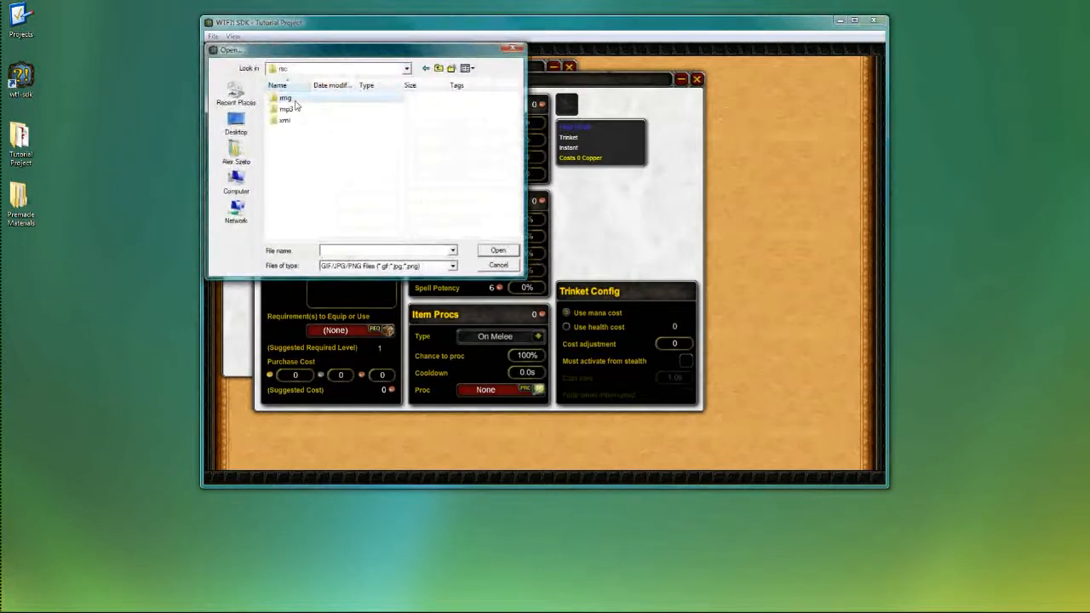
pyautogui.doubleClick(289, 98)
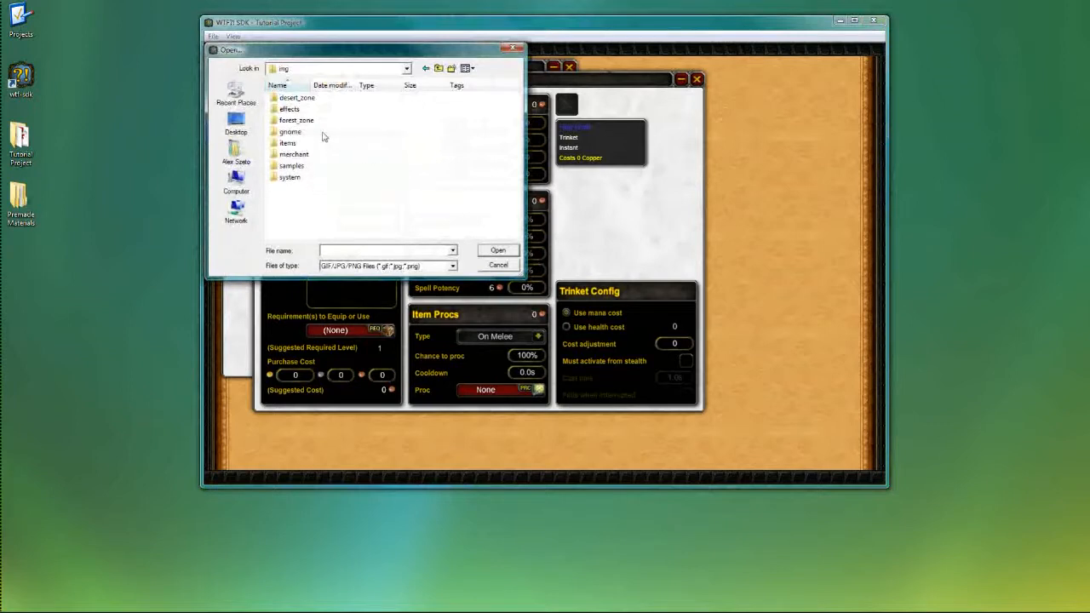
pyautogui.doubleClick(326, 143)
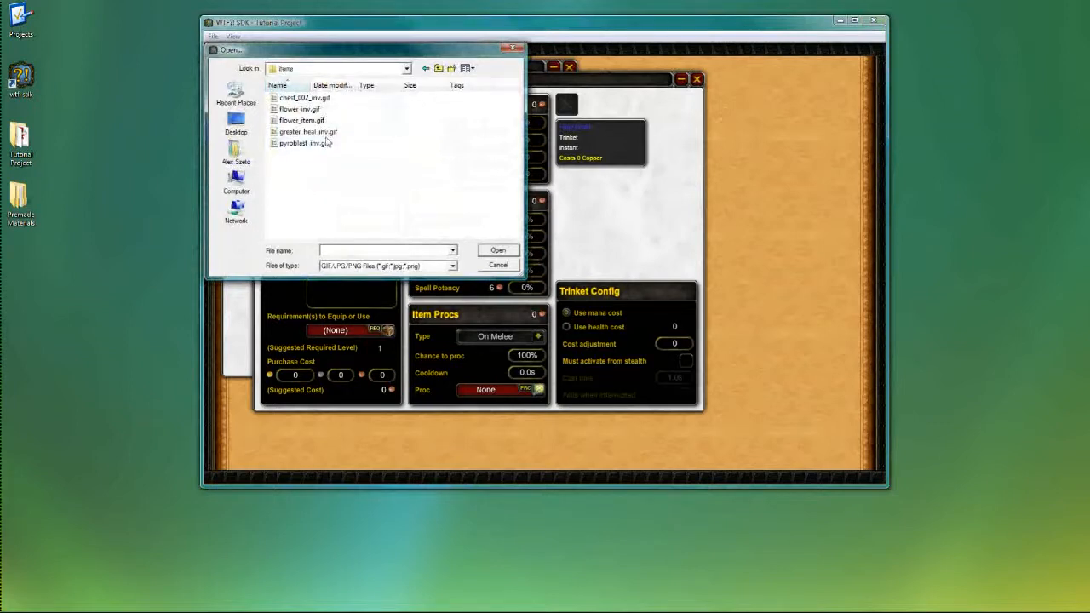
pyautogui.doubleClick(325, 133)
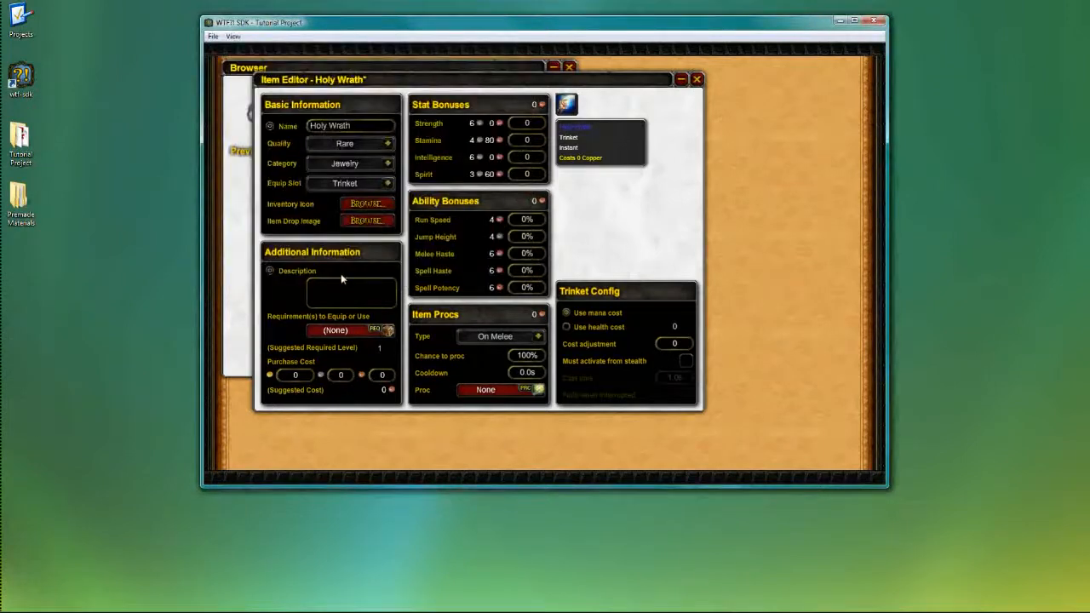
# Use greater_heal_inv.gif from the img/items folder as the Holy Wrath item's drop image.
pyautogui.click(367, 221)
pyautogui.doubleClick(286, 99)
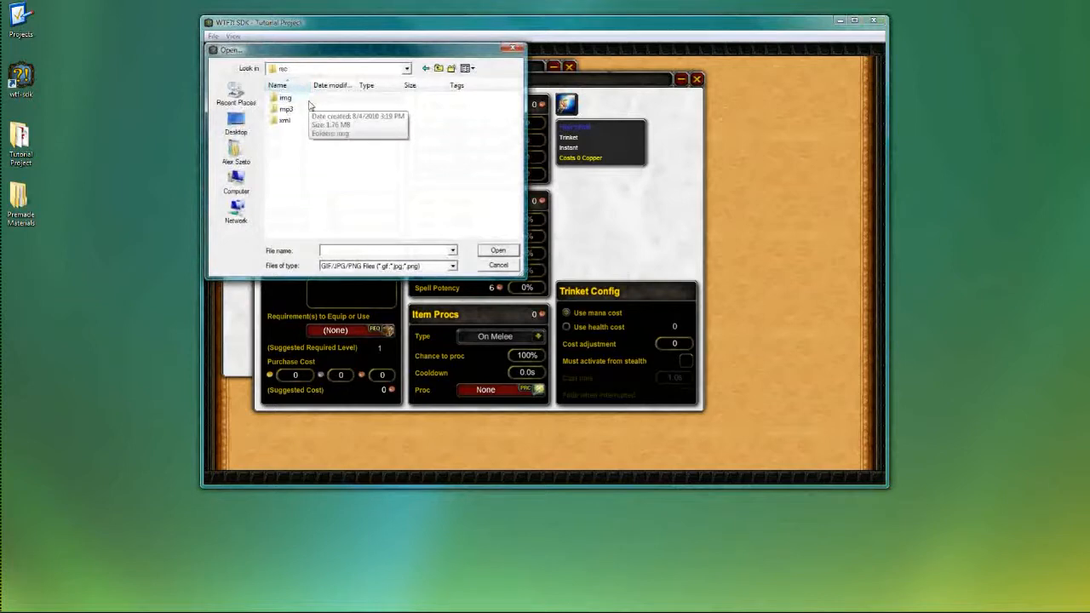
pyautogui.doubleClick(309, 99)
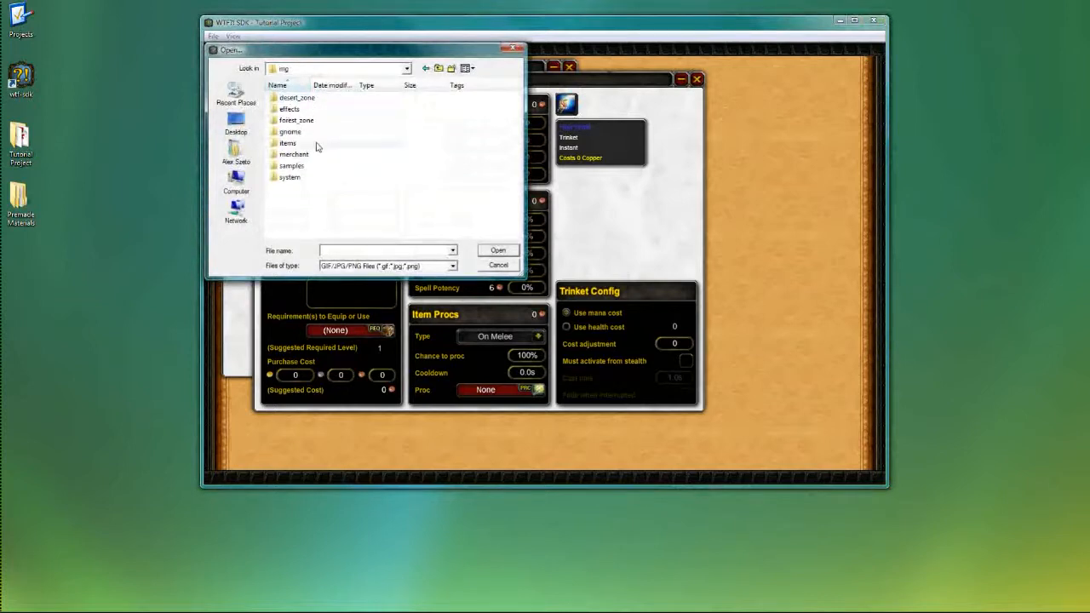
pyautogui.doubleClick(312, 144)
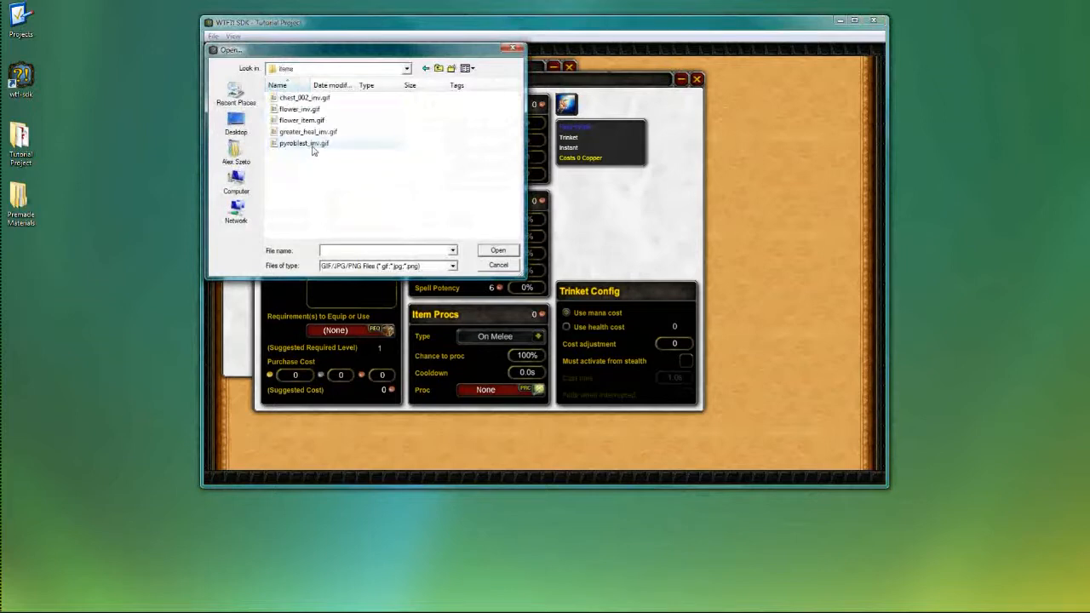
pyautogui.doubleClick(308, 132)
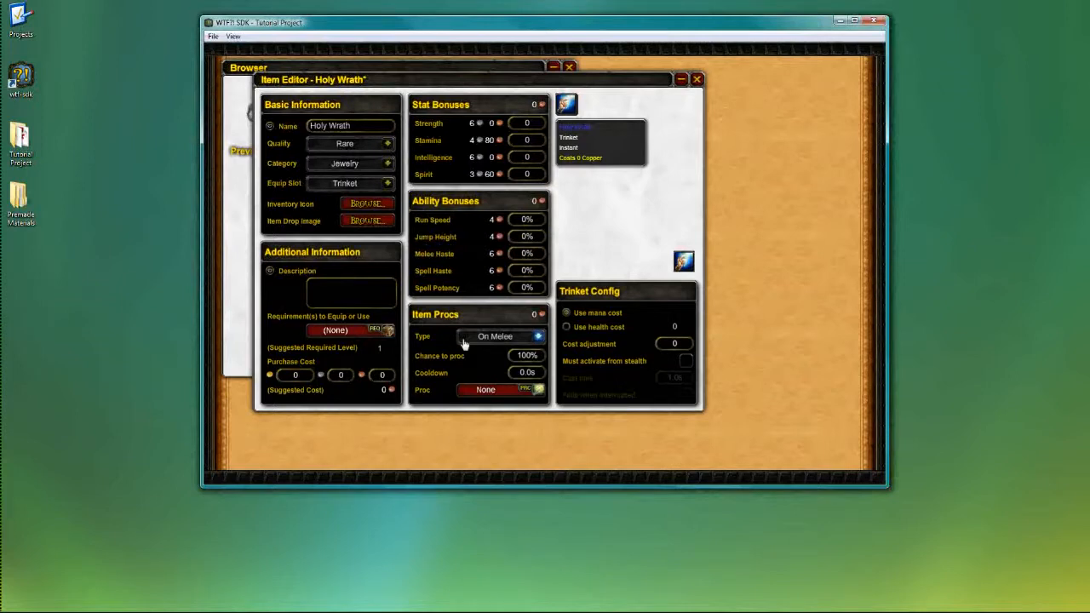
# Set the item's proc type to On Cast and its cooldown to 6 seconds.
pyautogui.click(530, 339)
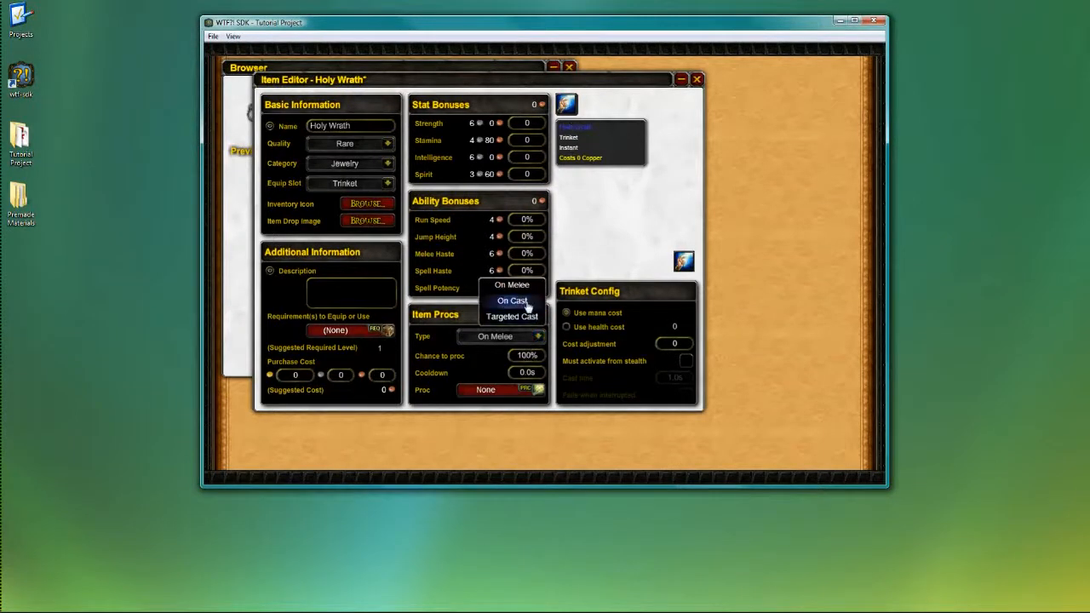
pyautogui.click(512, 301)
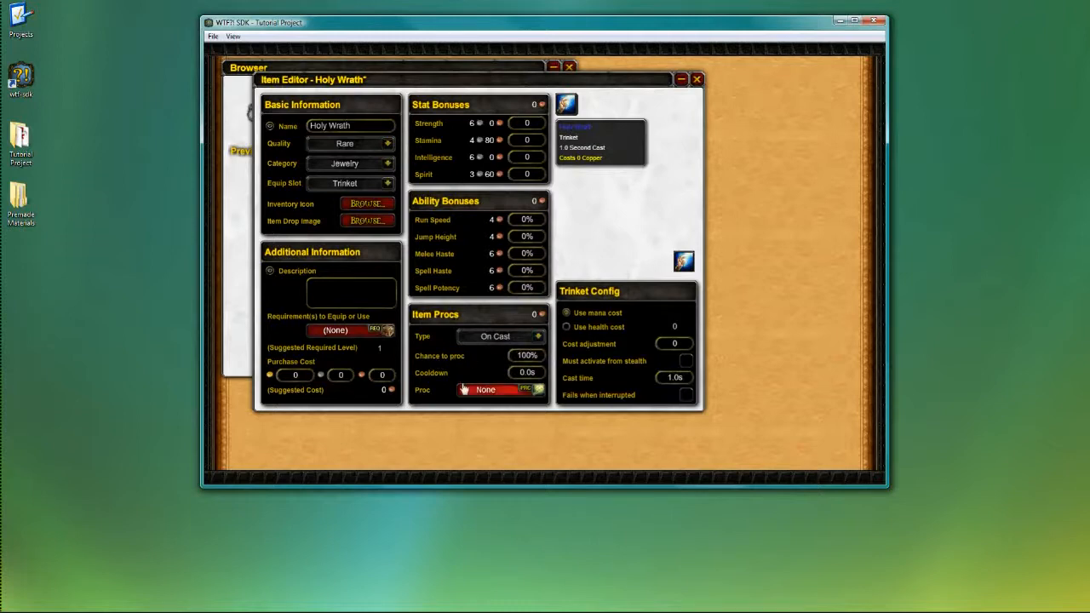
pyautogui.click(515, 375)
pyautogui.write('6')
pyautogui.press('Return')
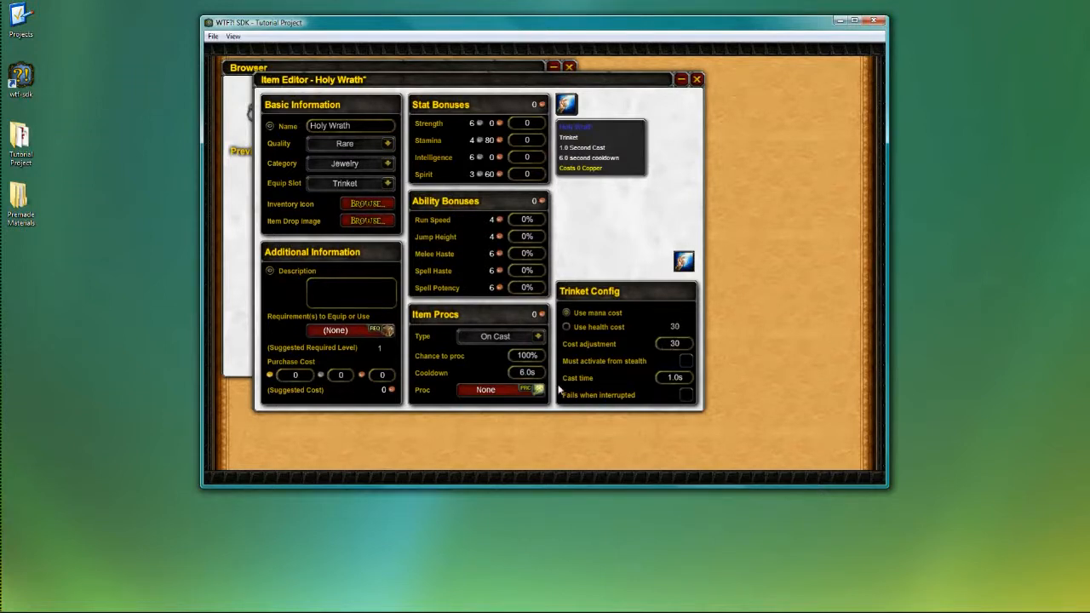
# Set the trinket's cost adjustment to 30 and its cast time to 1.5 seconds.
pyautogui.doubleClick(669, 379)
pyautogui.write('1.5')
pyautogui.press('Return')
# Add a proc to the item that causes 10 to 20 direct health damage to the target.
pyautogui.click(482, 391)
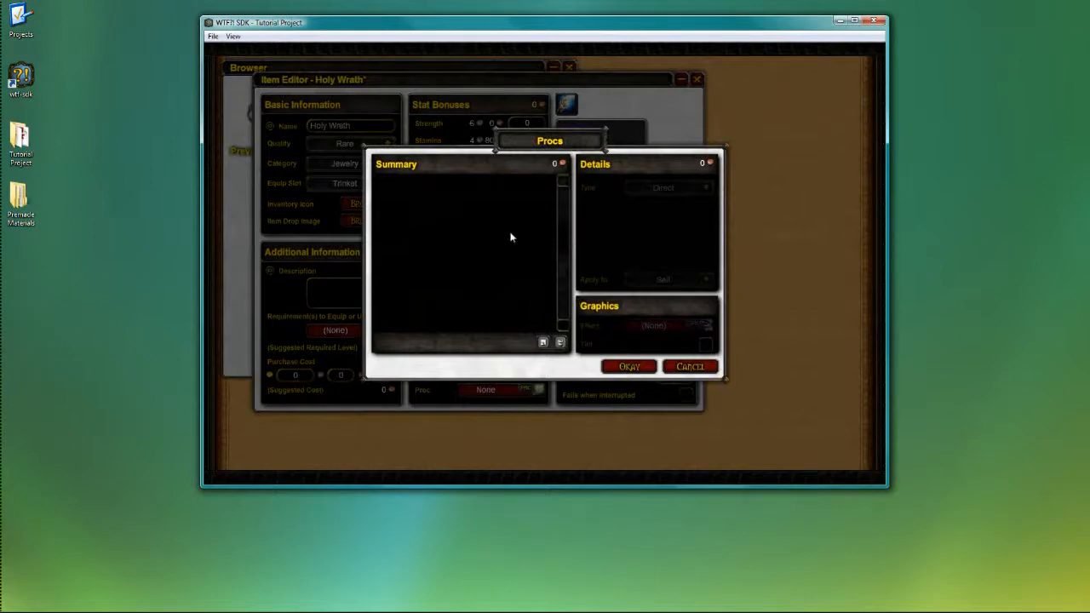
pyautogui.click(543, 343)
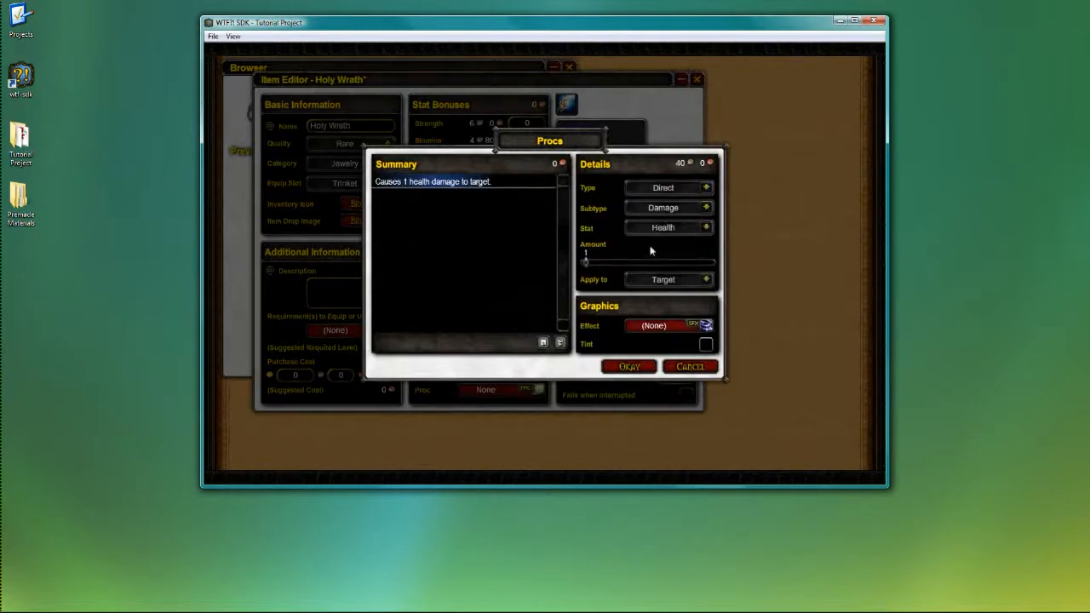
pyautogui.moveTo(586, 263)
pyautogui.mouseDown()
pyautogui.moveTo(604, 262)
pyautogui.moveTo(588, 266)
pyautogui.mouseUp()
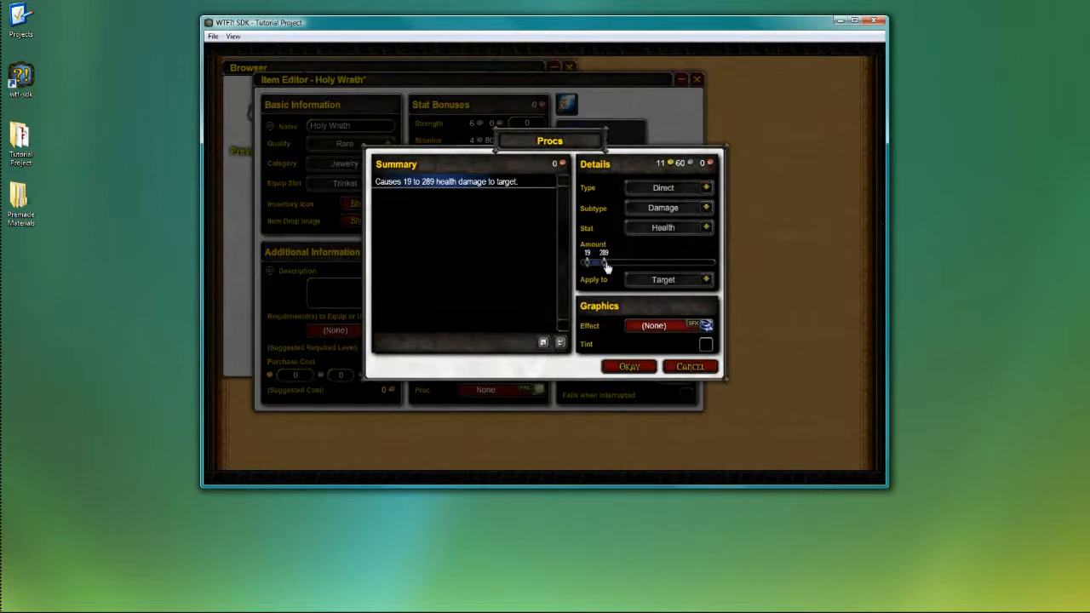
pyautogui.doubleClick(588, 263)
pyautogui.write('10')
pyautogui.press('Return')
pyautogui.doubleClick(605, 266)
pyautogui.write('20')
pyautogui.press('Return')
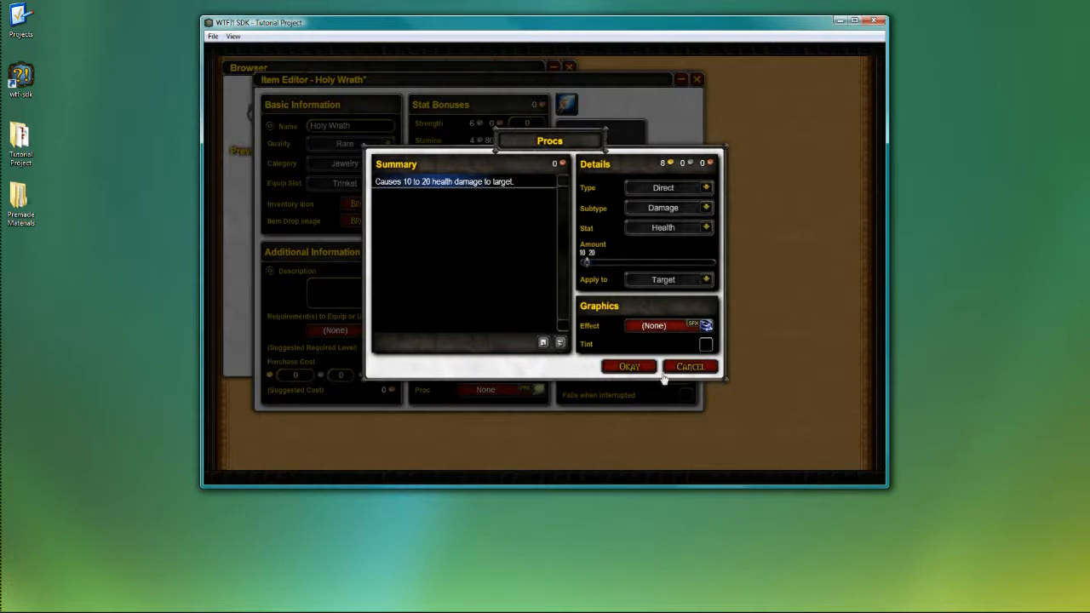
# Assign spark_effect as the damage proc's graphic effect and accept the proc settings.
pyautogui.click(668, 331)
pyautogui.click(568, 218)
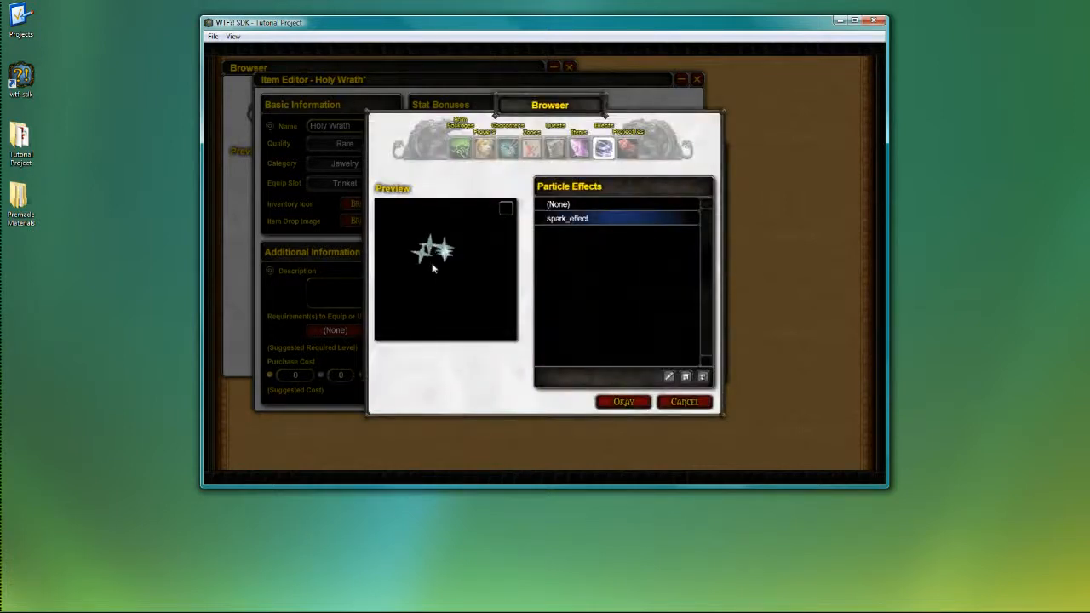
pyautogui.click(623, 401)
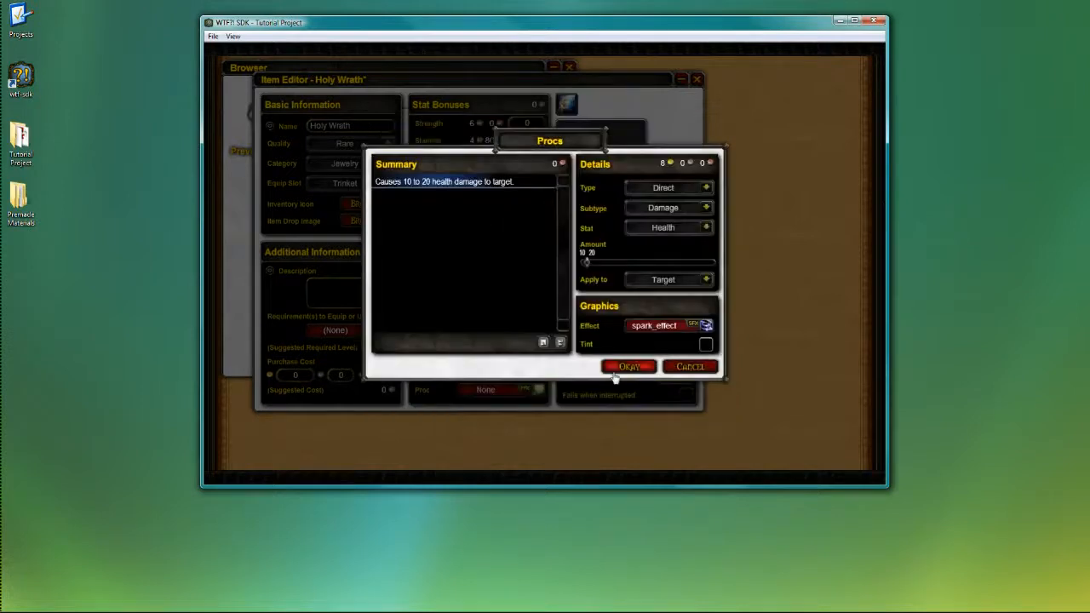
pyautogui.click(630, 367)
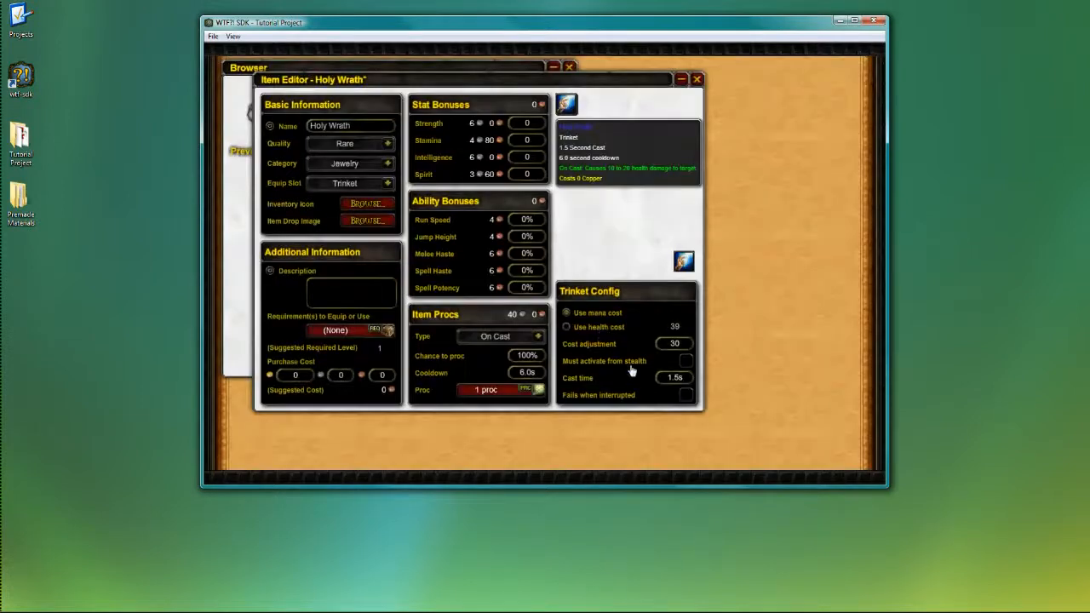
# Change the item's proc type to Targeted Cast, then save Holy Wrath and close its editor.
pyautogui.click(538, 337)
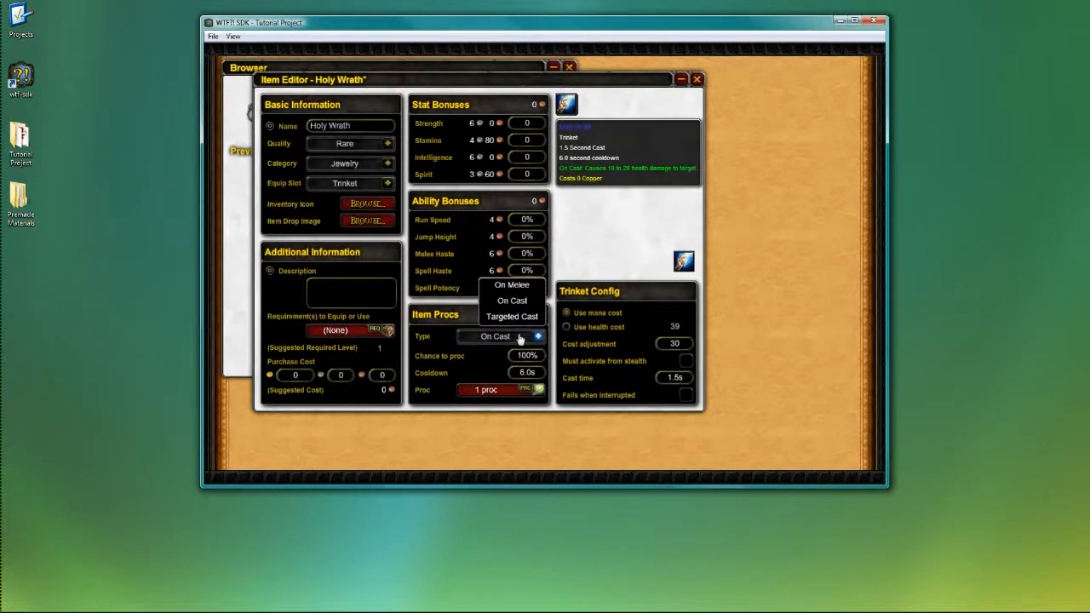
pyautogui.click(509, 318)
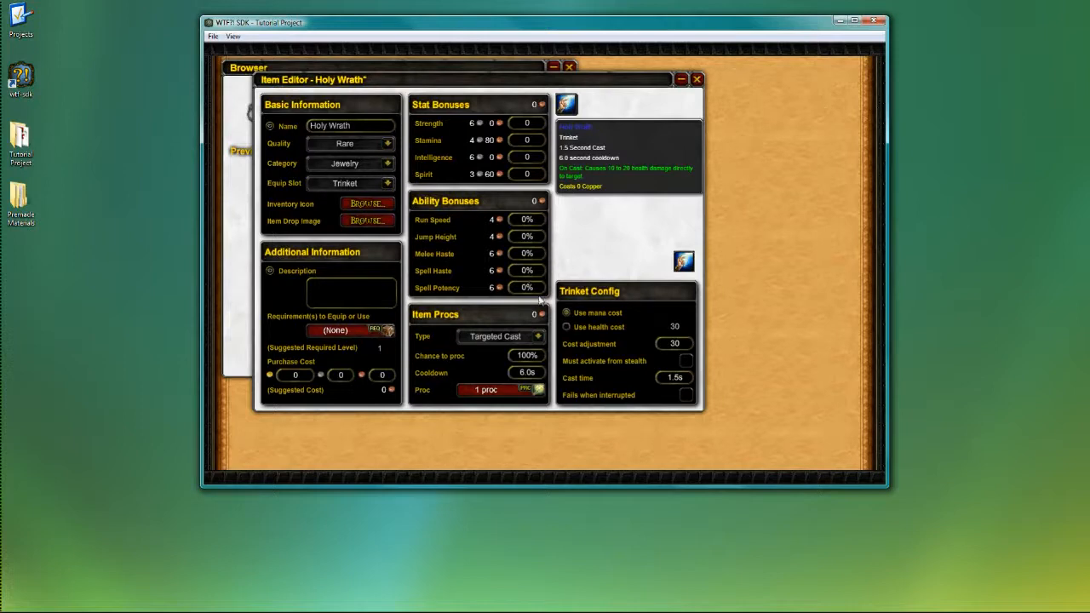
pyautogui.hotkey('ctrl', 's')
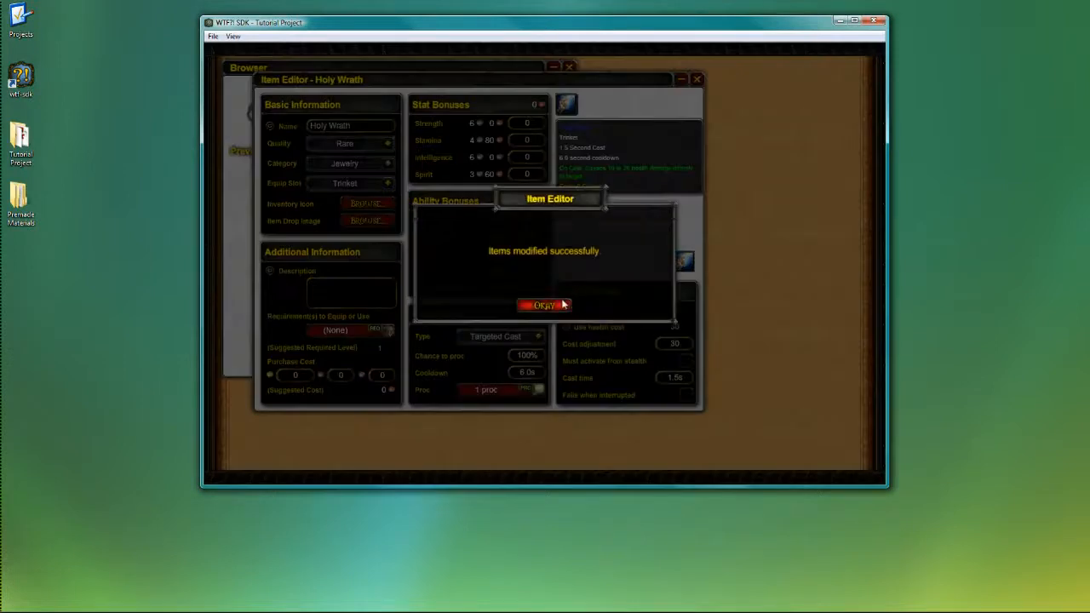
pyautogui.click(557, 304)
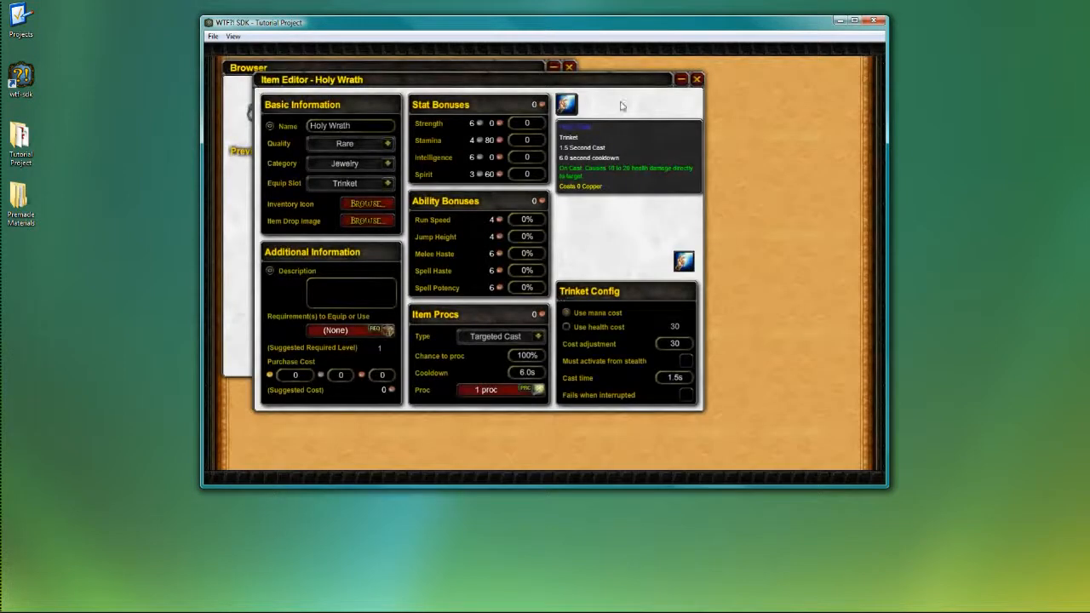
pyautogui.click(696, 80)
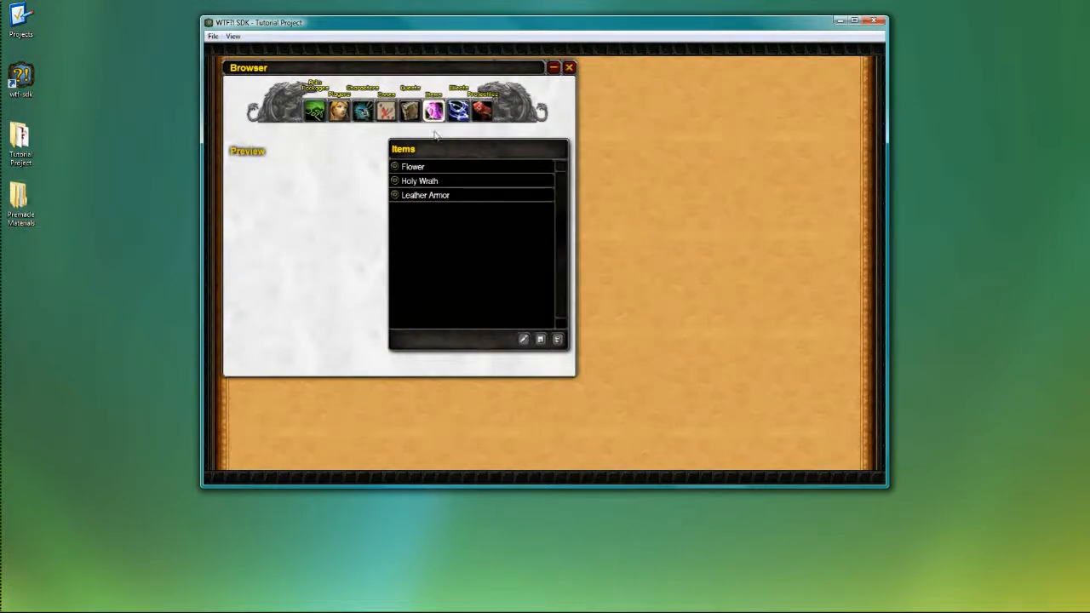
# Open the Find Some Flowers! quest for editing.
pyautogui.click(411, 111)
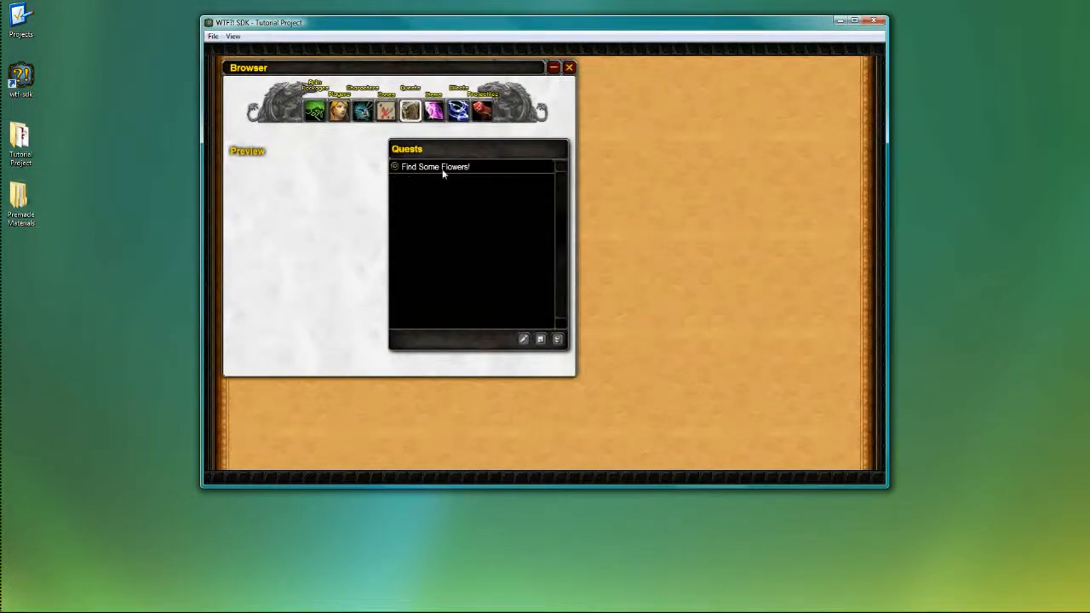
pyautogui.click(468, 169)
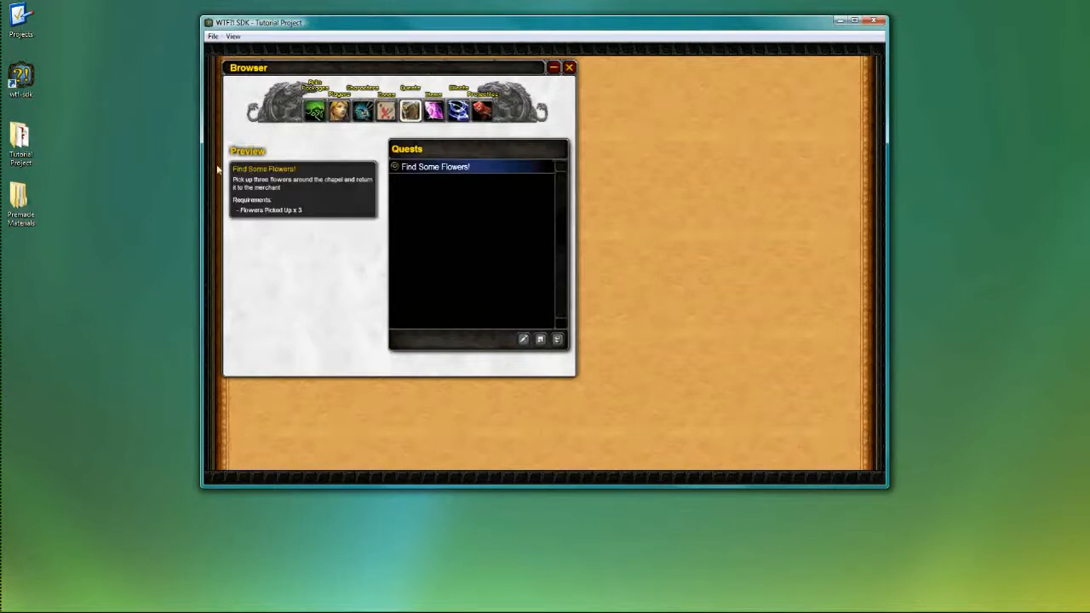
pyautogui.click(524, 340)
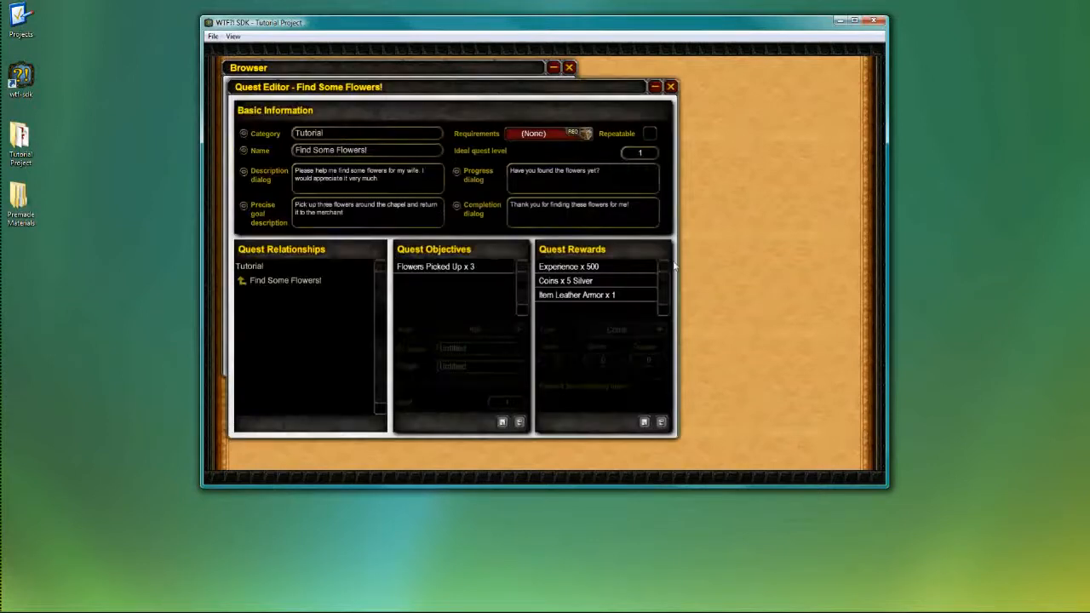
# Add an item reward to the quest that grants one Holy Wrath.
pyautogui.click(644, 422)
pyautogui.click(587, 312)
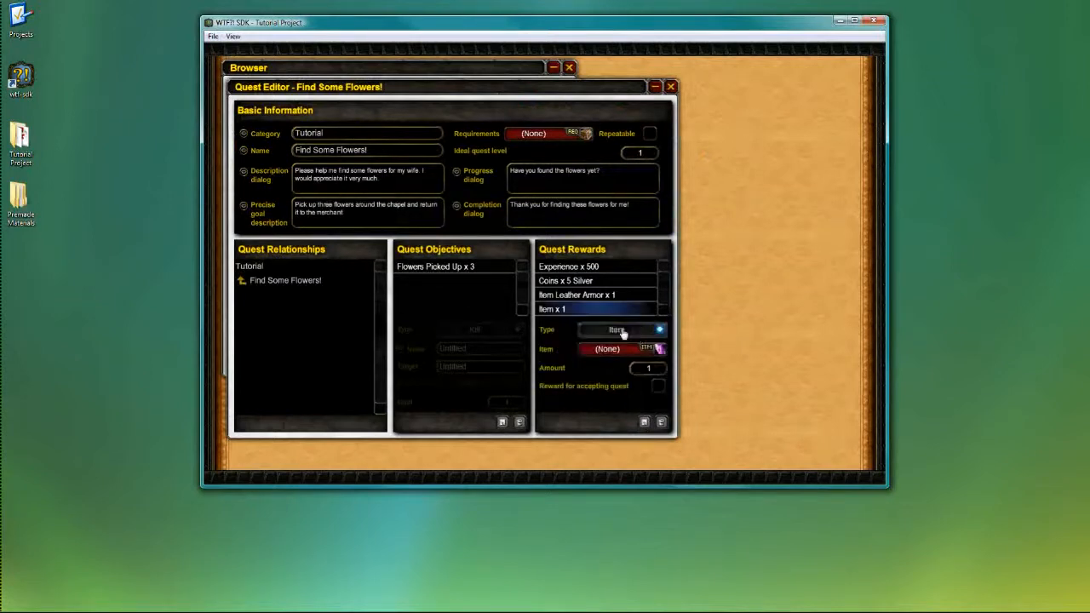
pyautogui.click(658, 332)
pyautogui.click(659, 332)
pyautogui.click(660, 350)
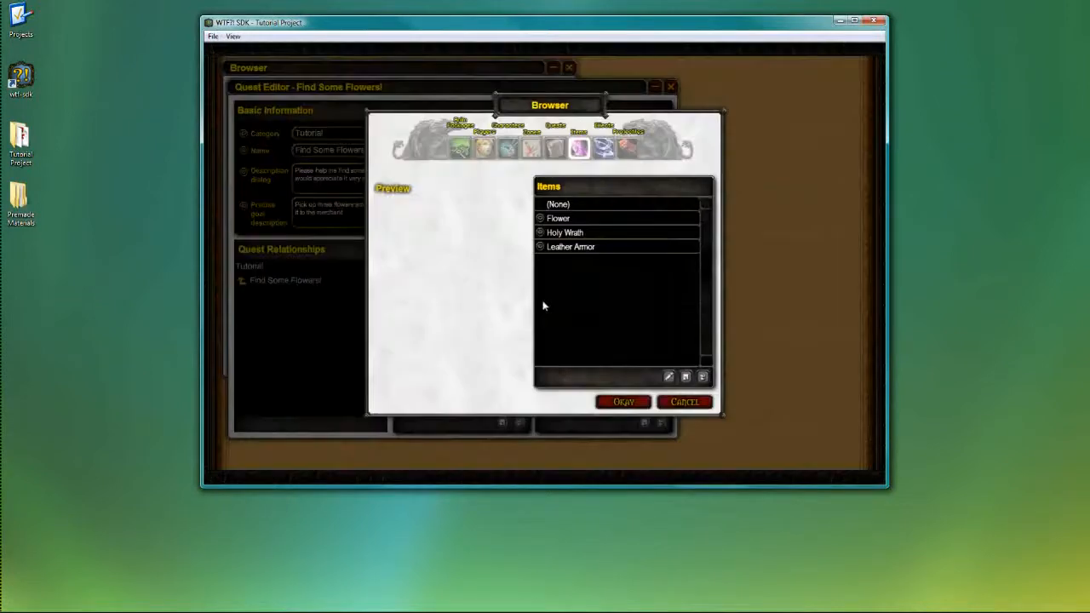
pyautogui.click(593, 233)
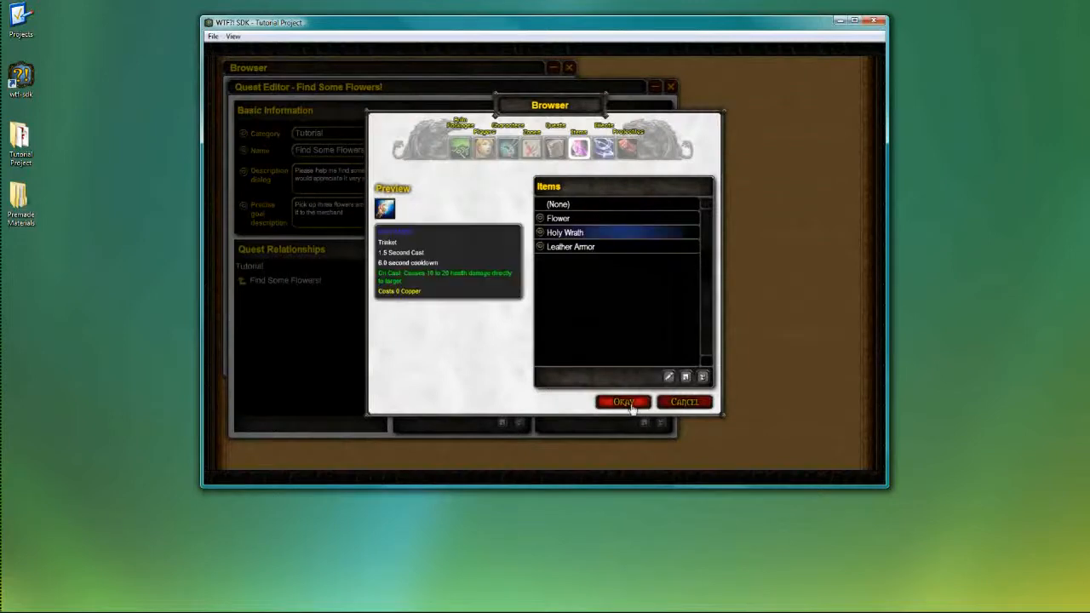
pyautogui.click(621, 402)
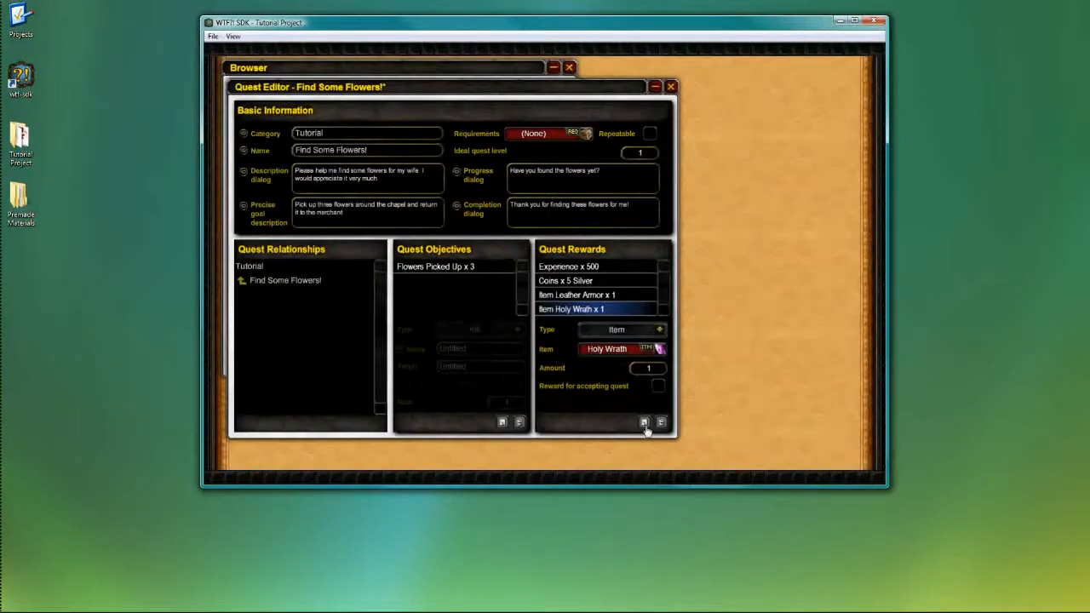
# Save the quest and open the Tutorial Project page in the web browser from the desktop's Tutorial Project folder.
pyautogui.hotkey('ctrl', 's')
pyautogui.click(555, 305)
pyautogui.doubleClick(26, 152)
pyautogui.doubleClick(329, 155)
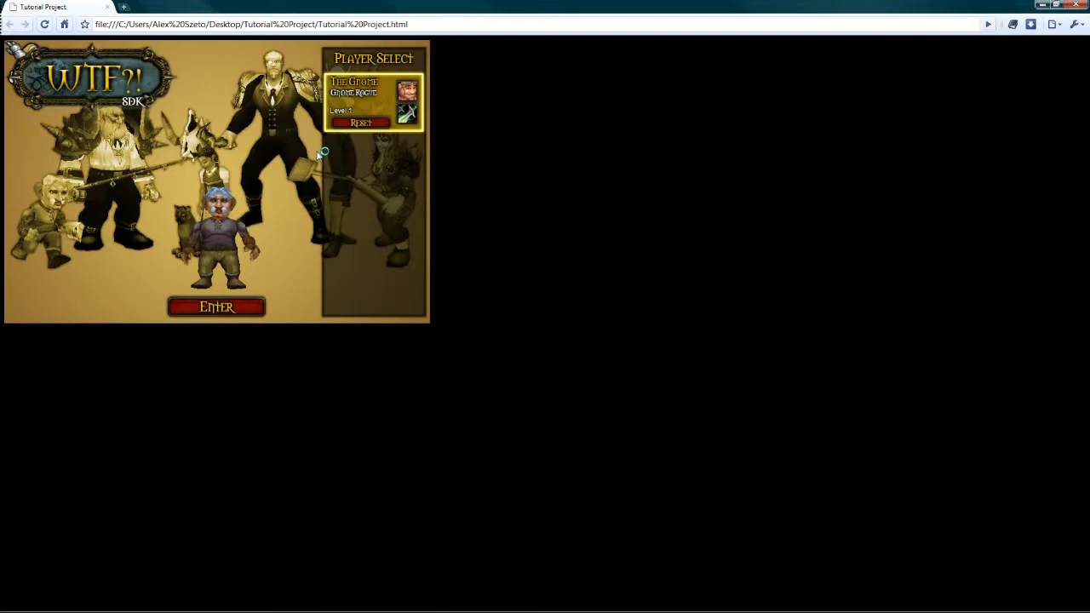